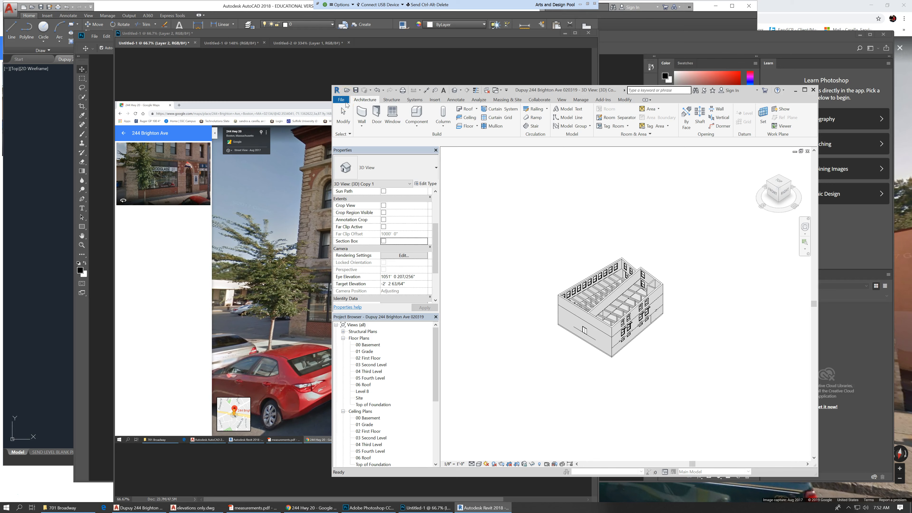
Create a new project based on a template picked from the template file list, and open its East elevation view.
left_click(342, 100)
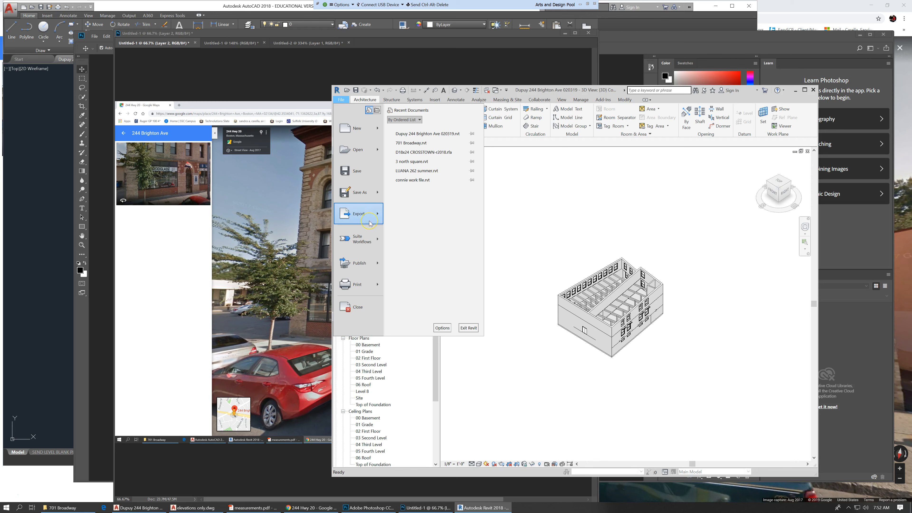
mouse_move(370, 224)
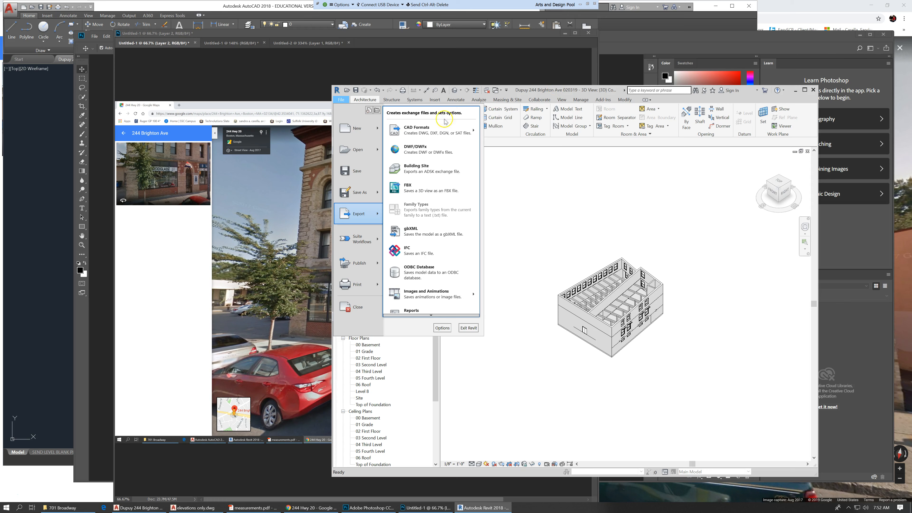
left_click(405, 130)
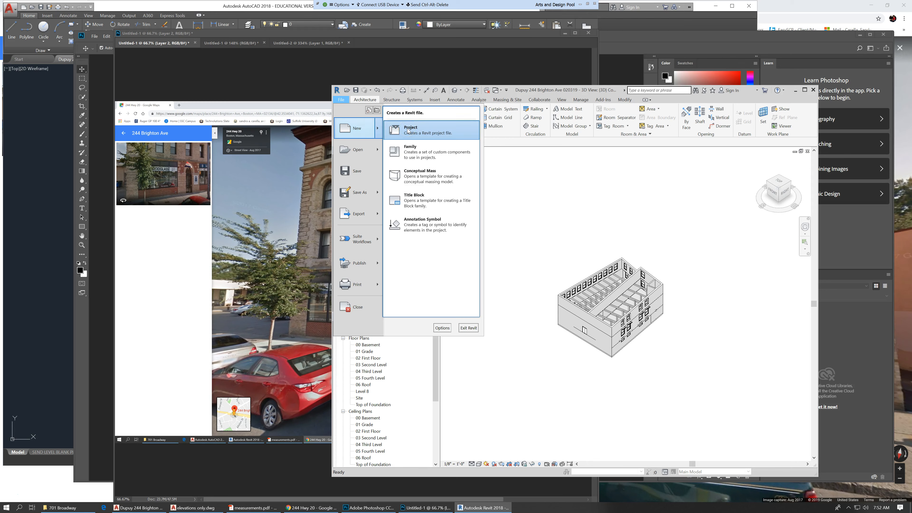
left_click(408, 130)
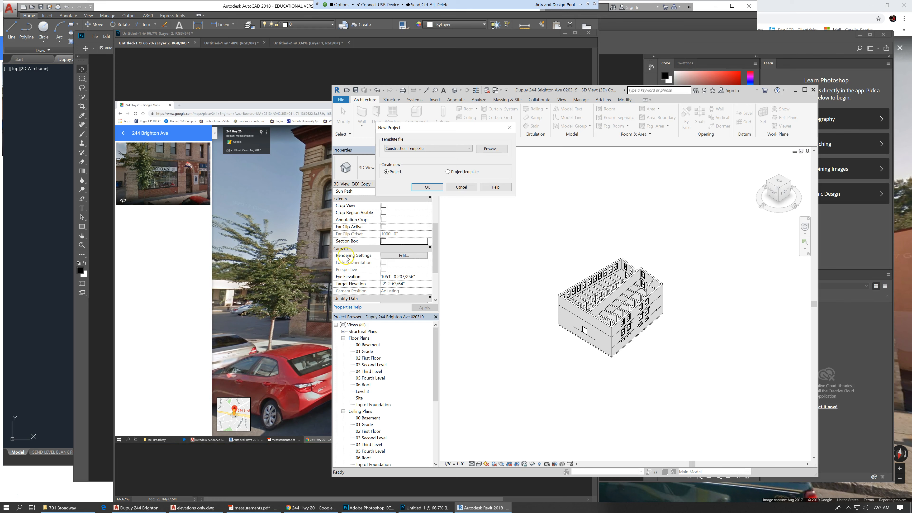
left_click(440, 149)
left_click(411, 164)
left_click(427, 187)
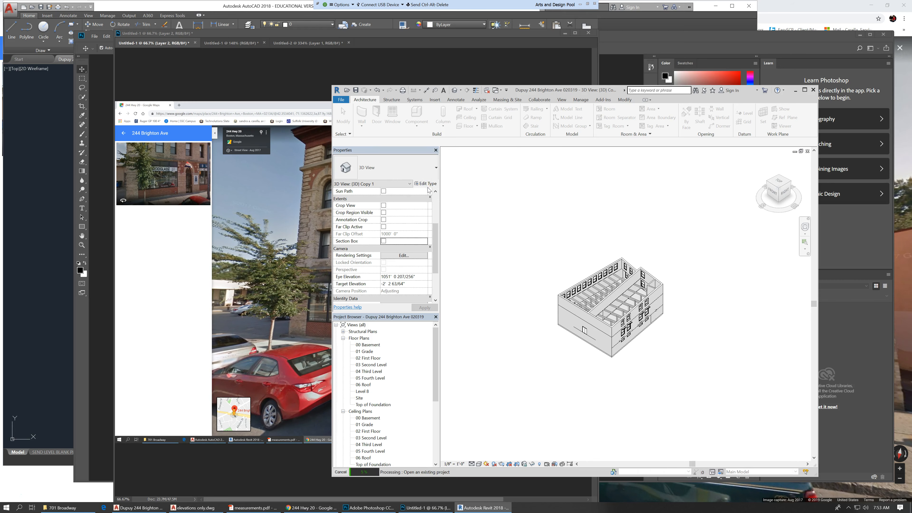
left_click(422, 189)
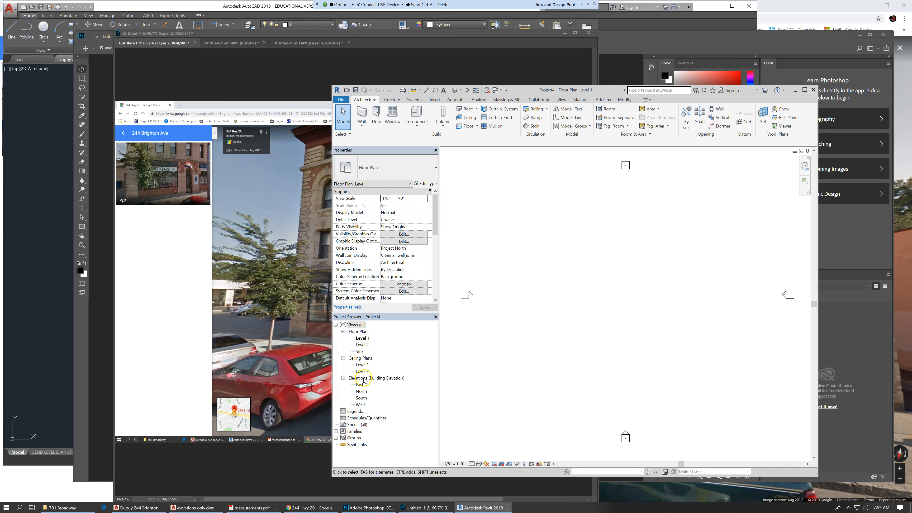
double_click(359, 386)
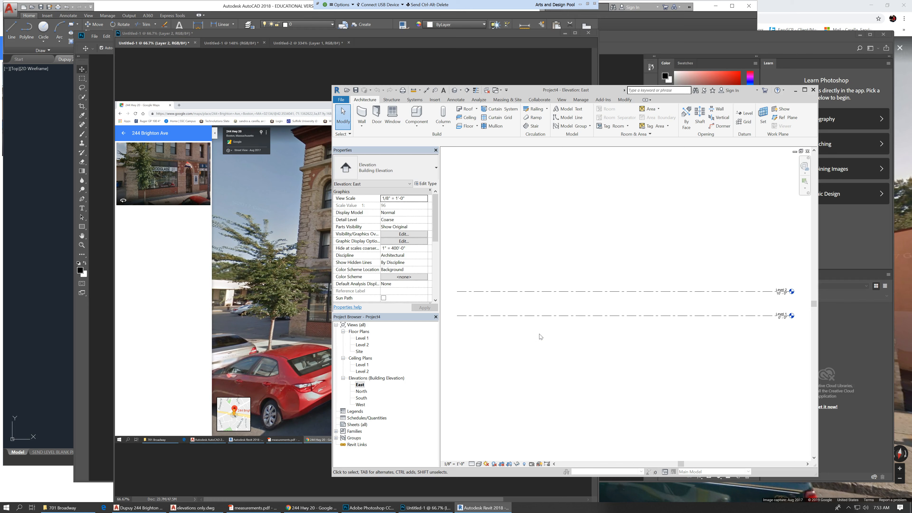
Switch to AutoCAD to examine the North elevation in the building plans drawing, and return to a maximized Revit.
left_click(346, 157)
left_click(64, 143)
scroll(234, 76, "up", 2)
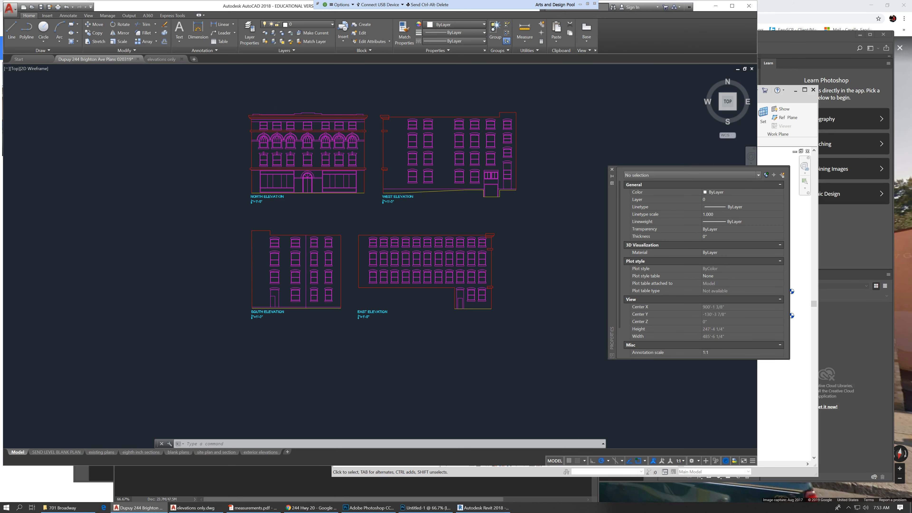
scroll(266, 108, "up", 4)
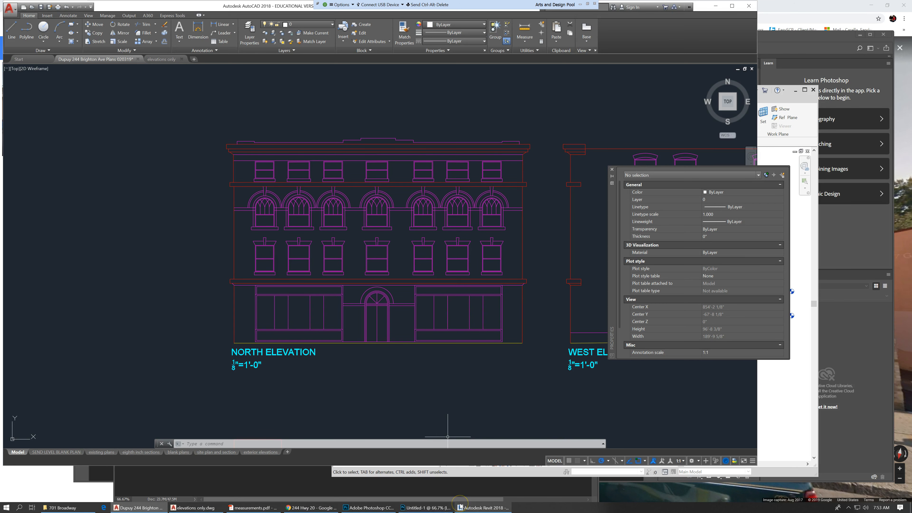
left_click(479, 506)
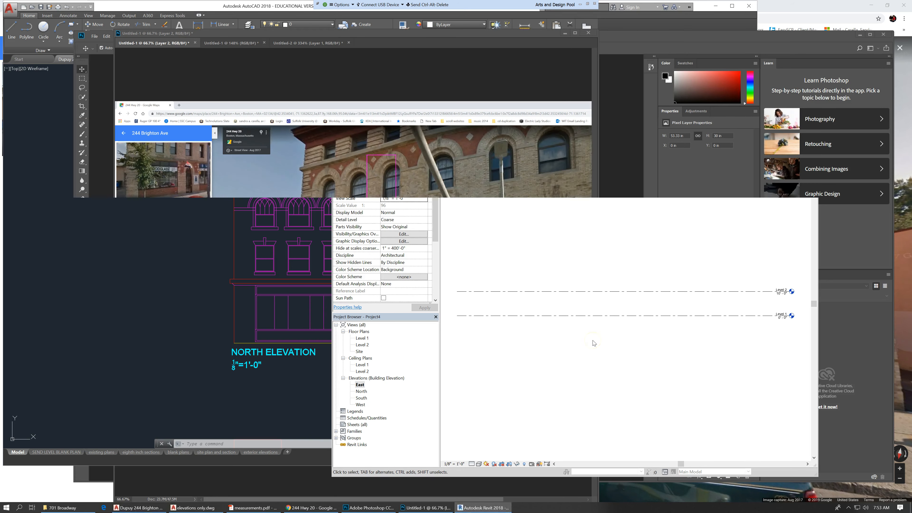
left_click(501, 507)
left_click(497, 508)
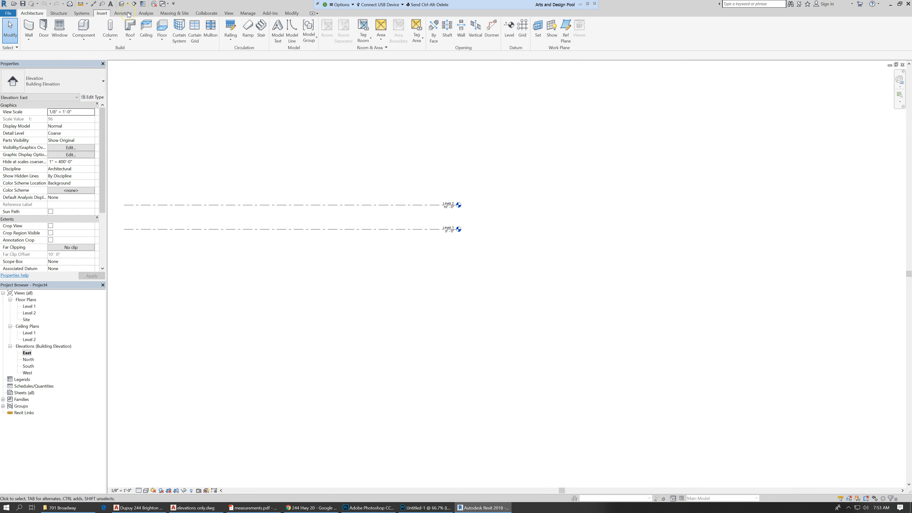
Link the CAD file elevations only.dwg with Manual - Center positioning, placed at Level 1 and oriented to the view.
left_click(102, 13)
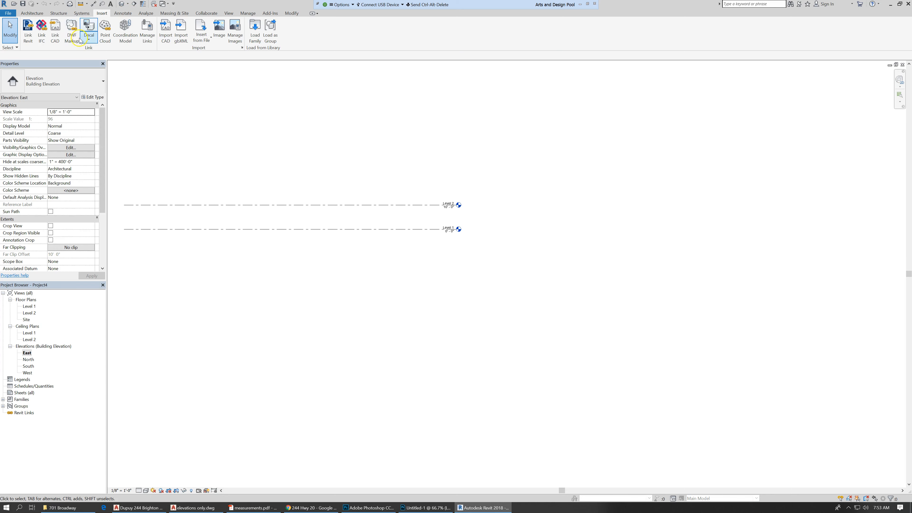
left_click(55, 36)
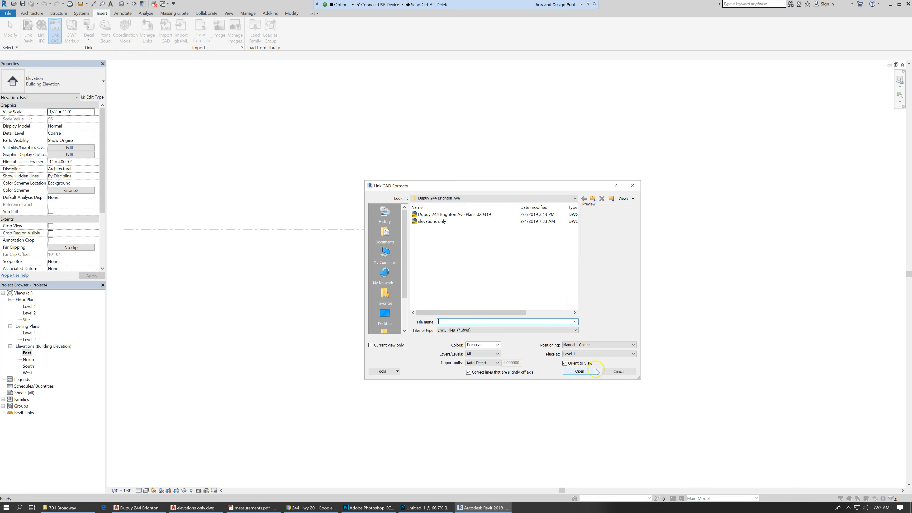
left_click(607, 345)
left_click(607, 341)
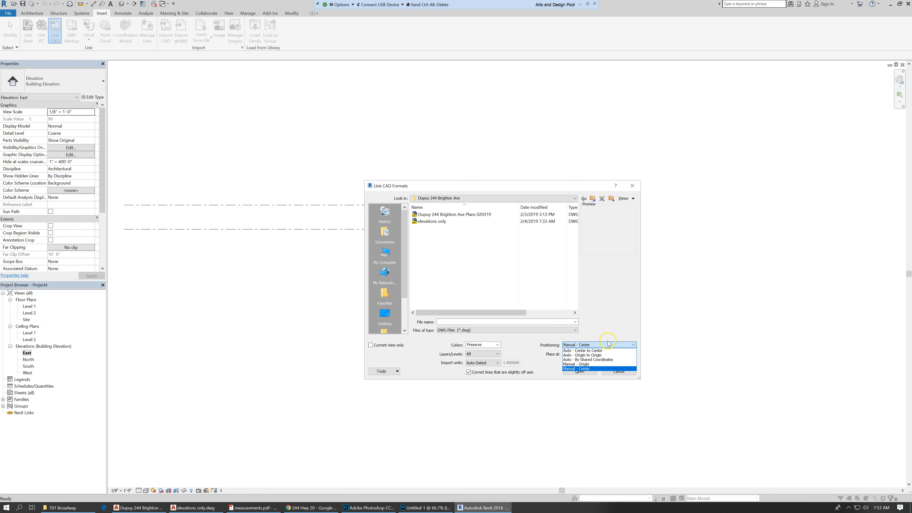
left_click(590, 368)
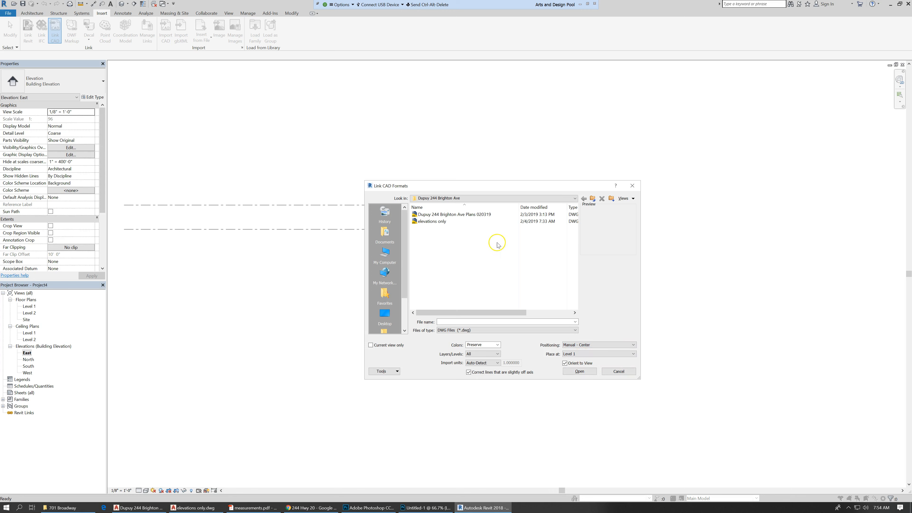
left_click(436, 221)
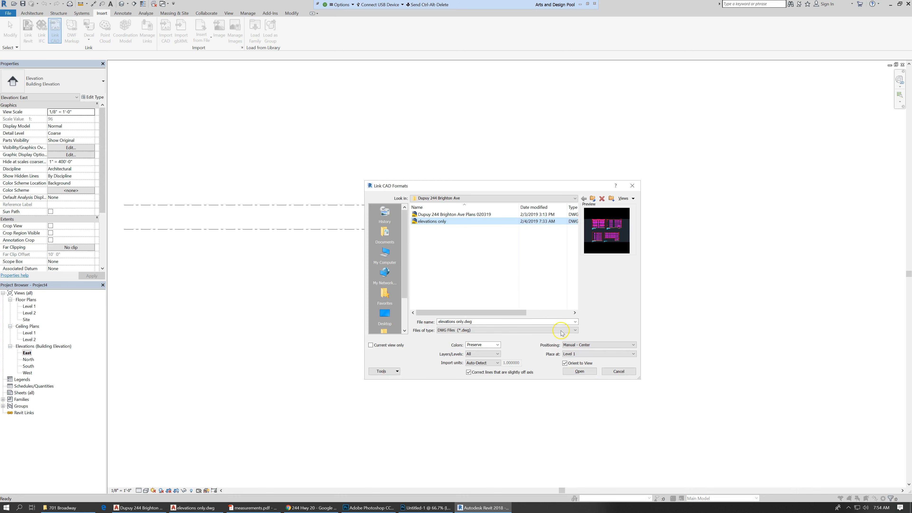
left_click(578, 371)
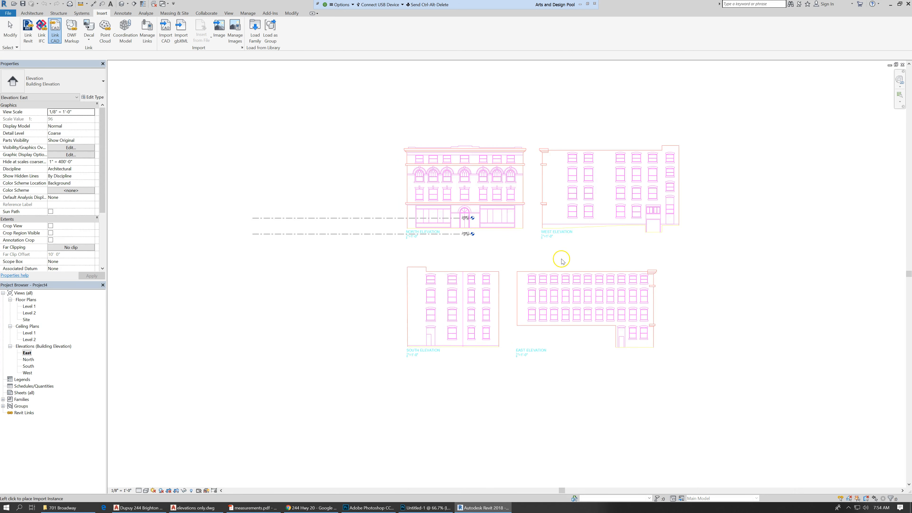
Place the linked elevations drawing so that the ground line of the North elevation lies on Level 1.
scroll(553, 259, "down", 1)
scroll(443, 259, "up", 2)
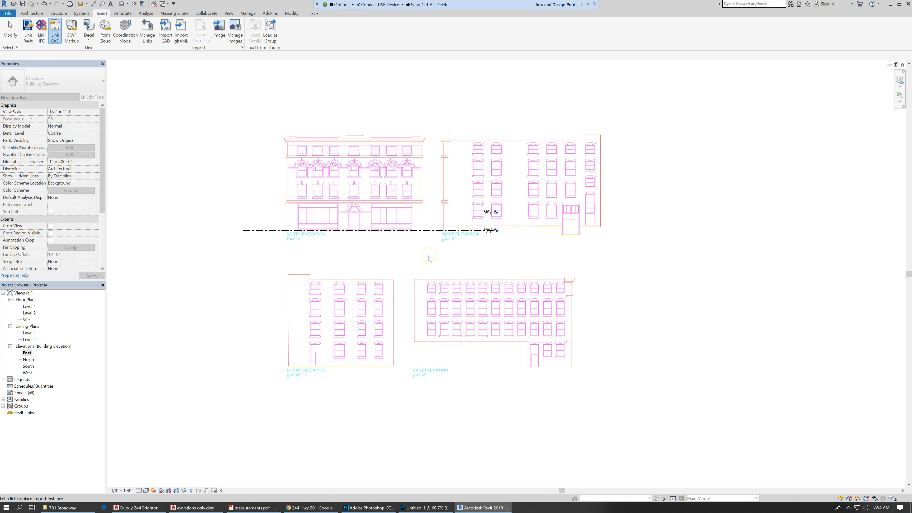
scroll(430, 259, "up", 3)
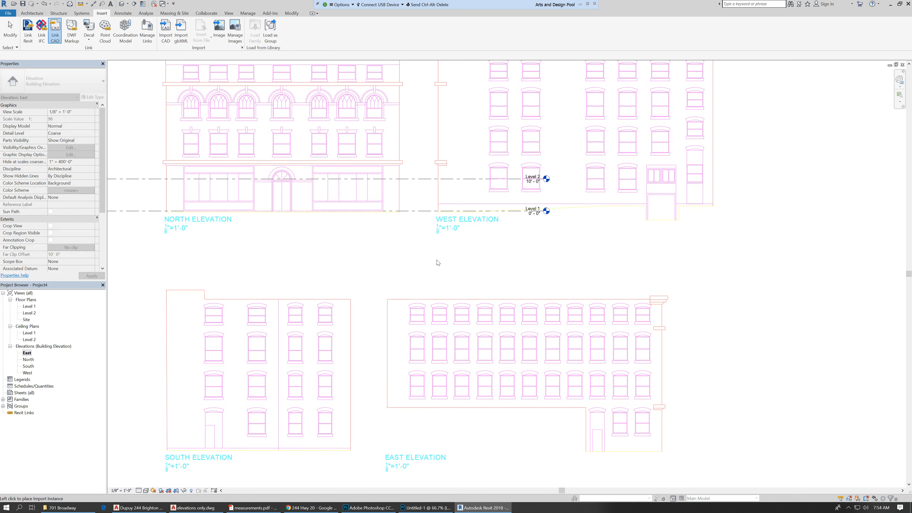
left_click(437, 260)
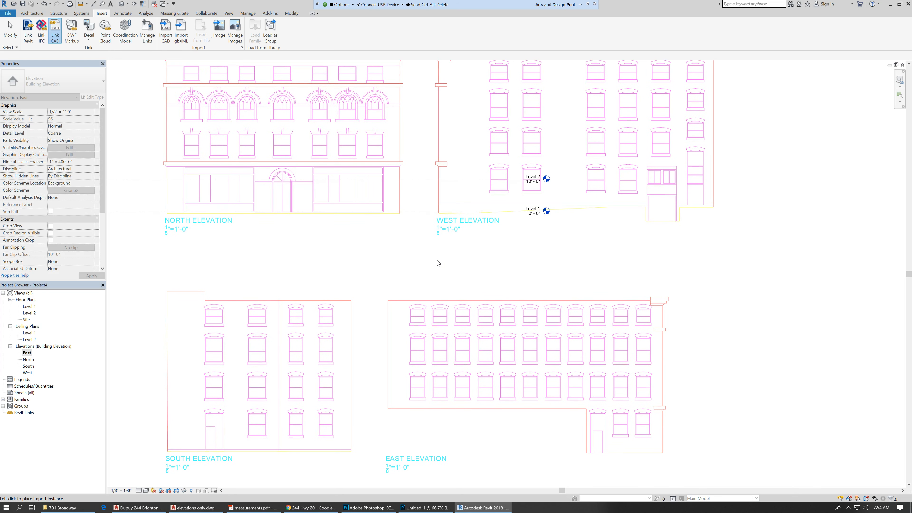
left_click(503, 250)
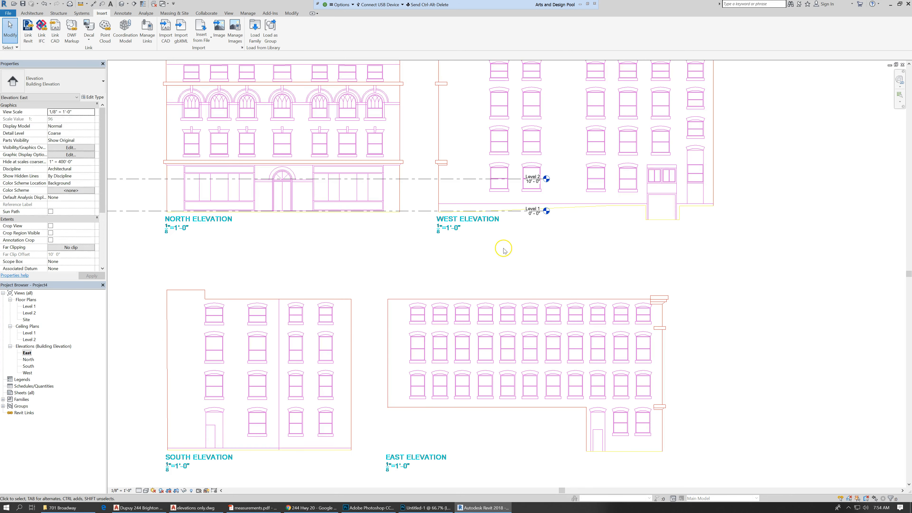
Raise Level 2 to 15' 0" so it meets the band above the North elevation's storefront.
scroll(444, 285, "down", 2)
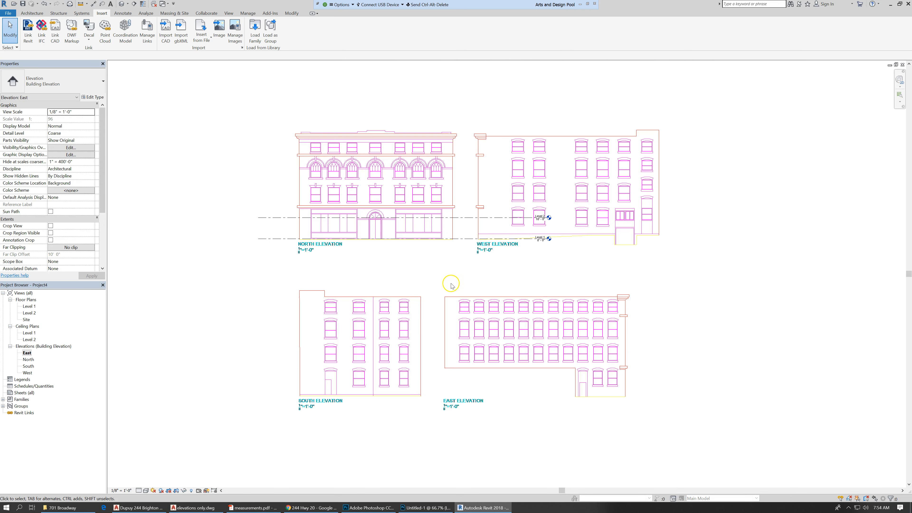
scroll(456, 251, "up", 3)
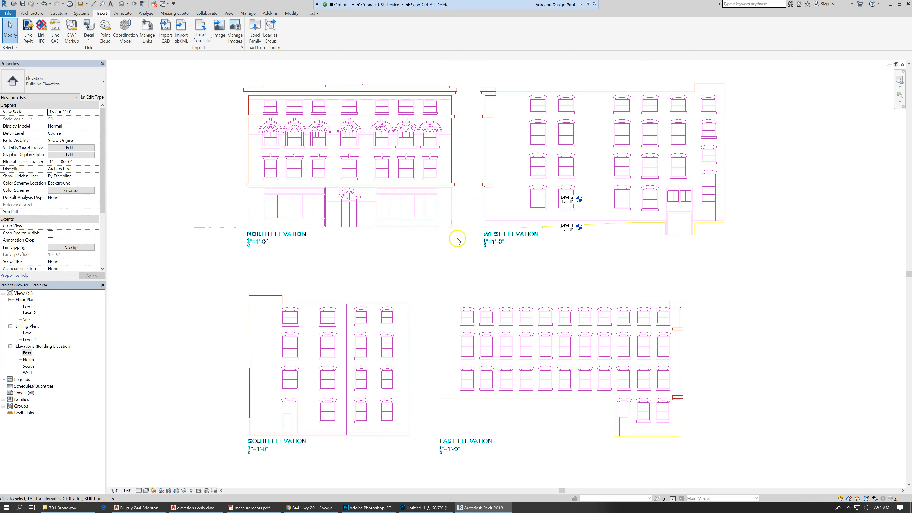
left_click(471, 199)
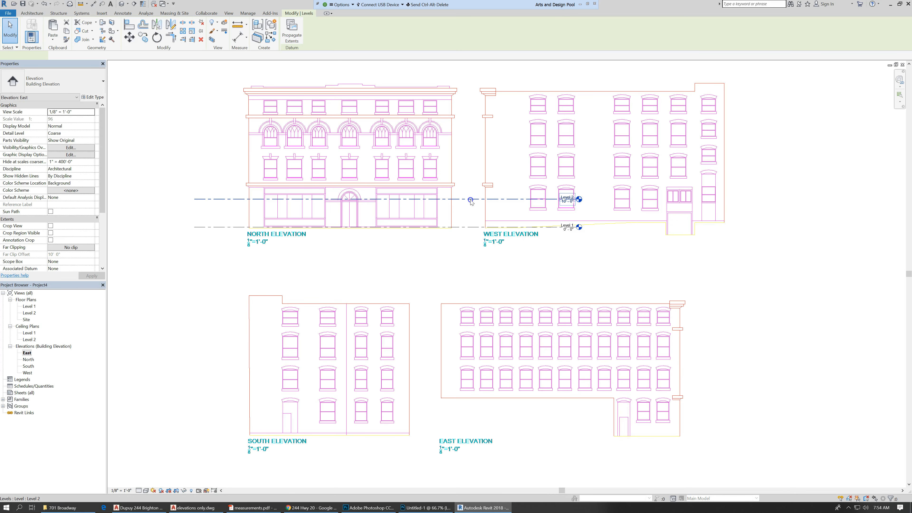
left_click_drag(472, 201, 472, 187)
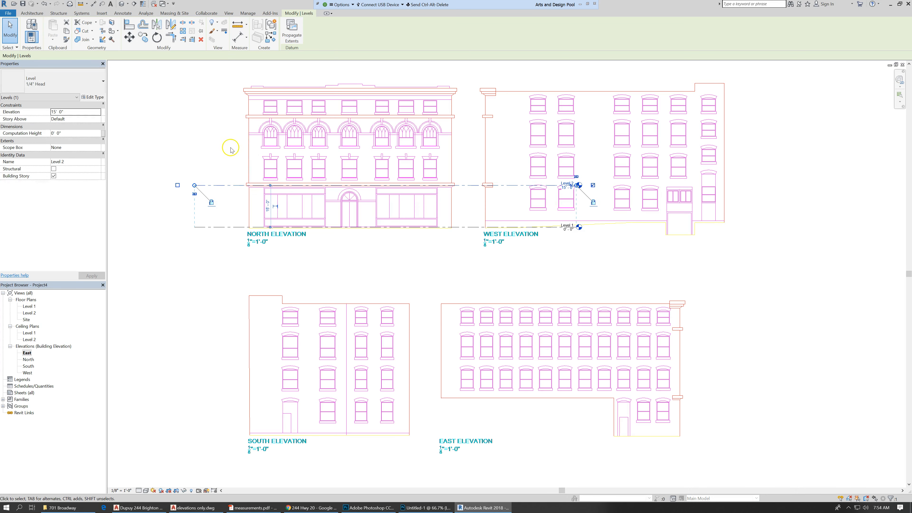
Create a level similar to Level 2 at 27' 6", between the first two window rows above the storefront.
left_click(237, 187)
left_click(237, 186)
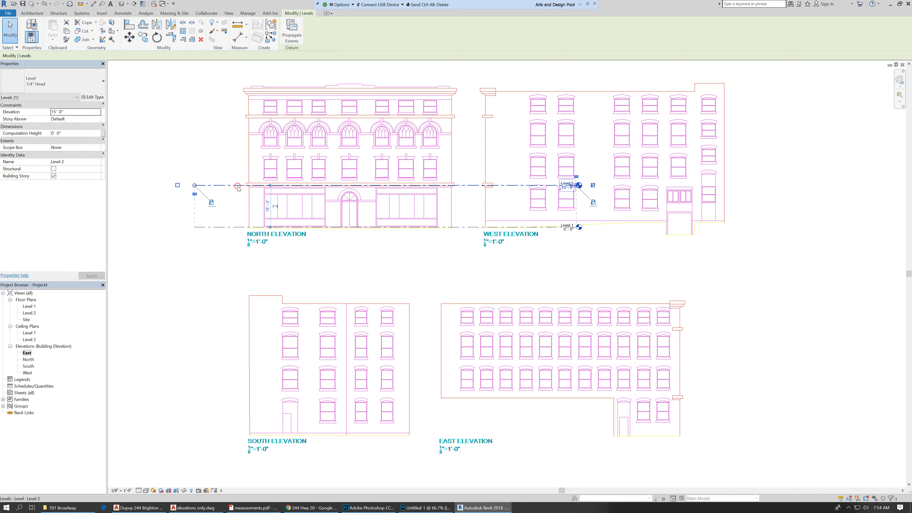
right_click(237, 186)
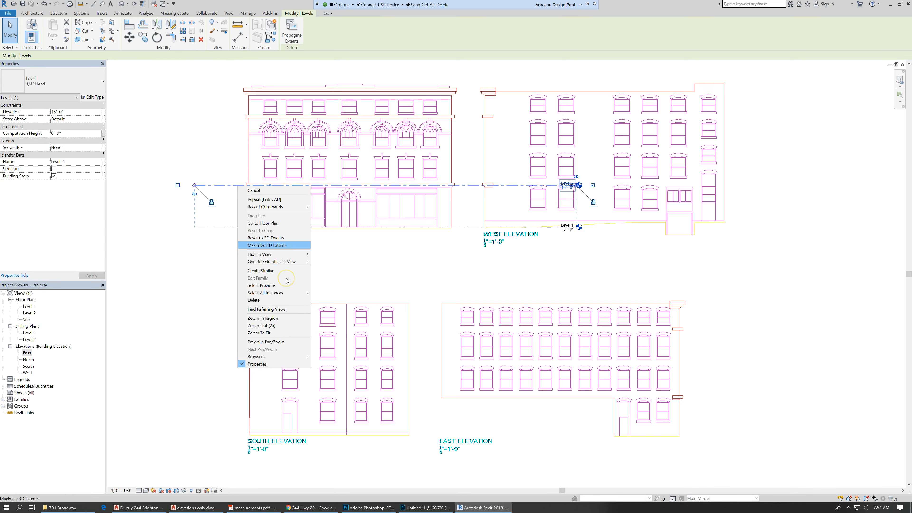
left_click(287, 270)
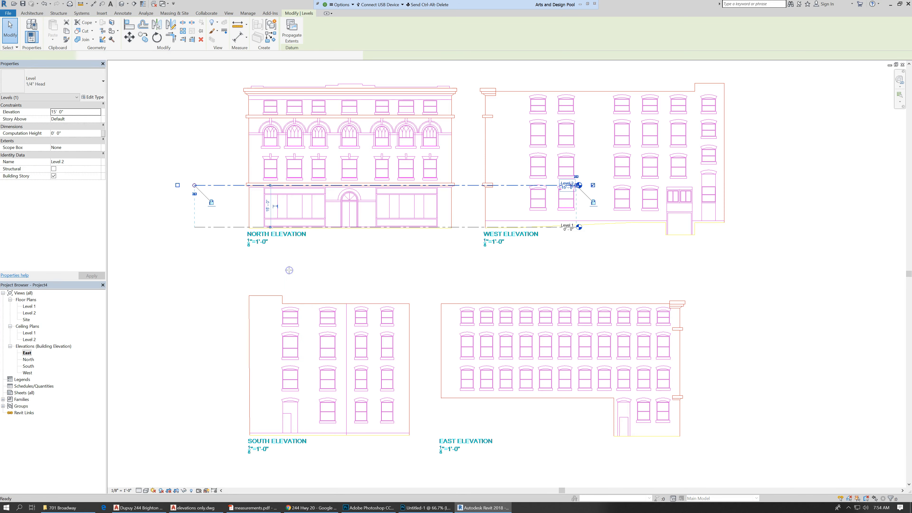
left_click(237, 151)
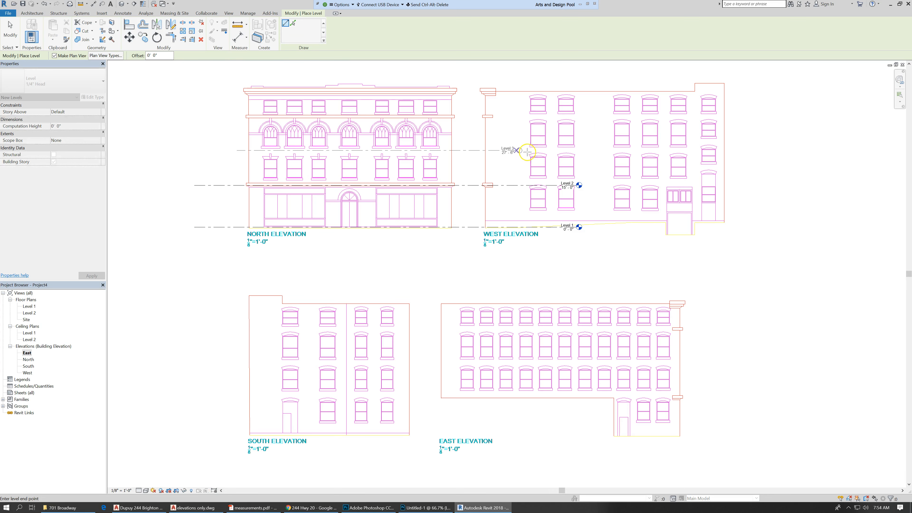
left_click(576, 151)
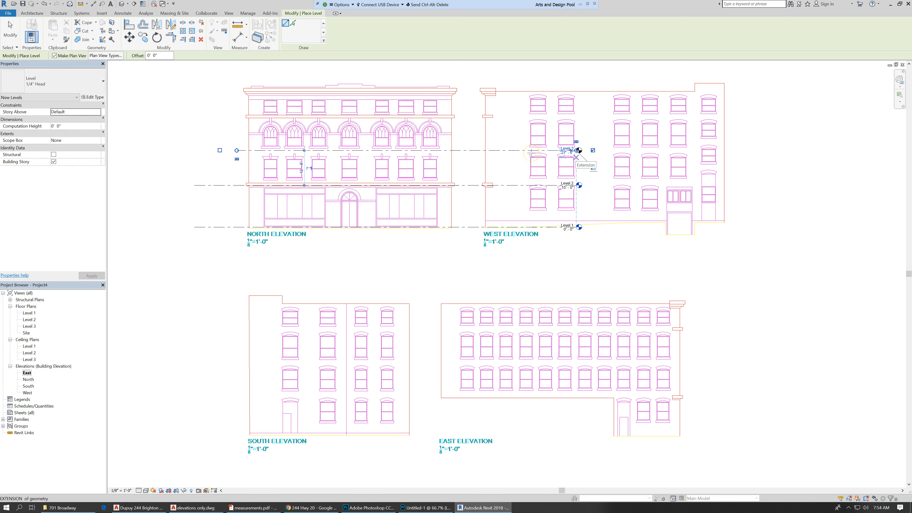
Add two more levels, at 39' 6" on the band below the top windows and at 50' 0" at the cornice top.
left_click(236, 116)
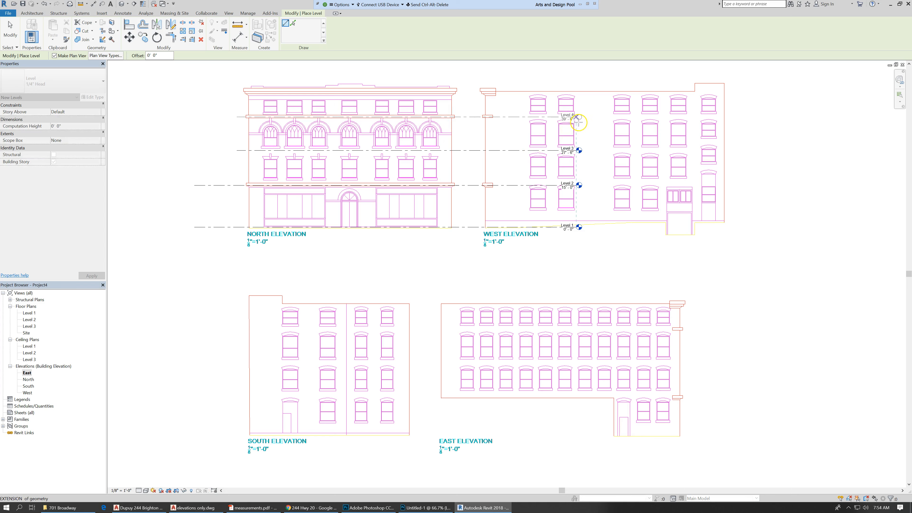
left_click(579, 121)
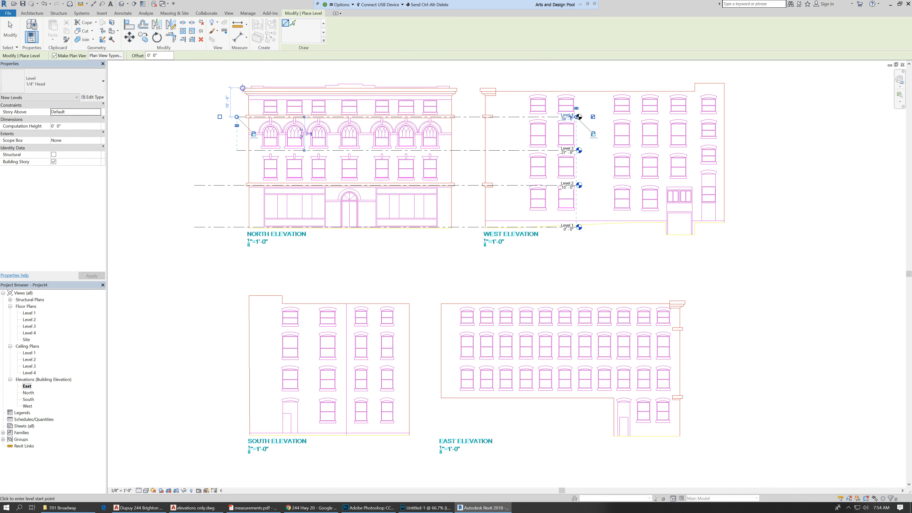
left_click(243, 87)
left_click(577, 98)
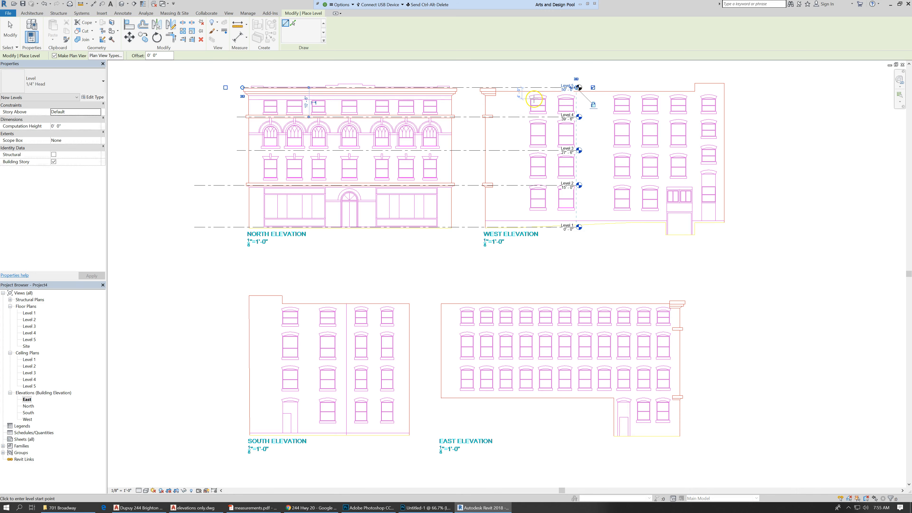
scroll(534, 101, "up", 1)
scroll(534, 100, "up", 2)
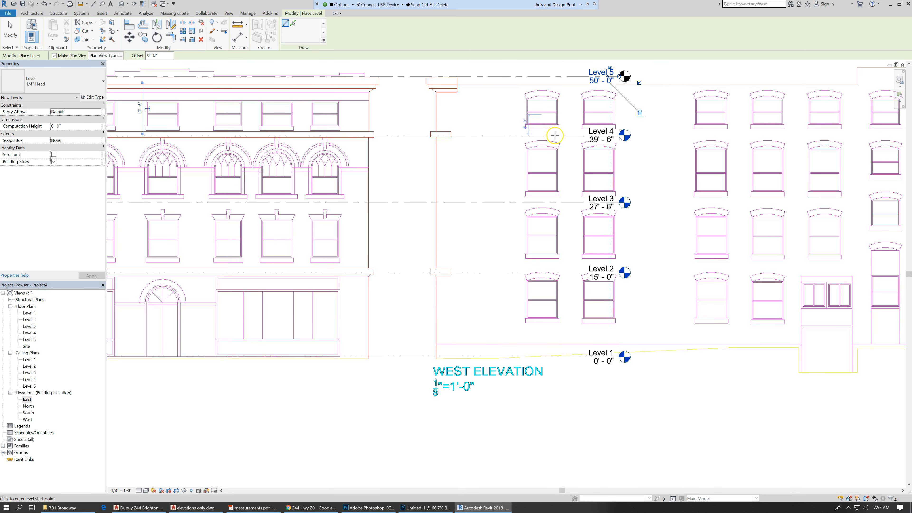
scroll(550, 126, "down", 2)
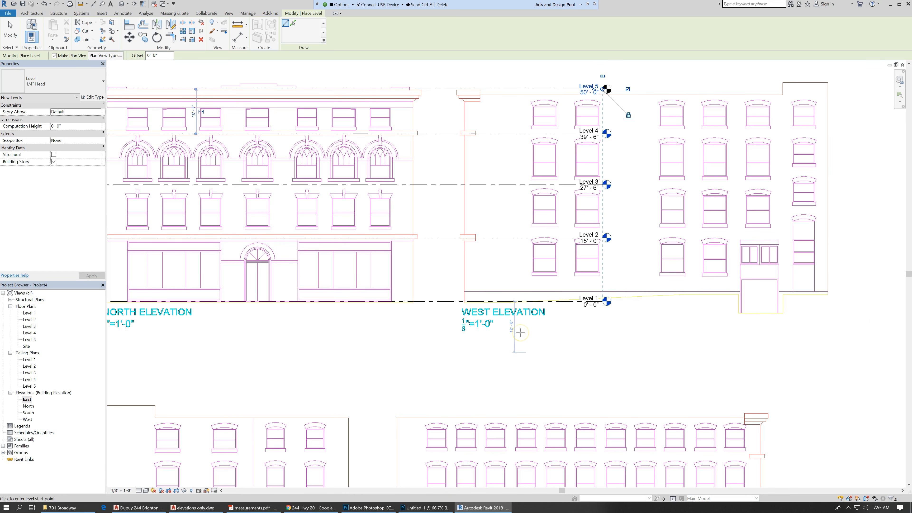
Draw a basement level at -16' 0" below the North and West elevations, ending in line with the existing level heads.
scroll(524, 327, "down", 1)
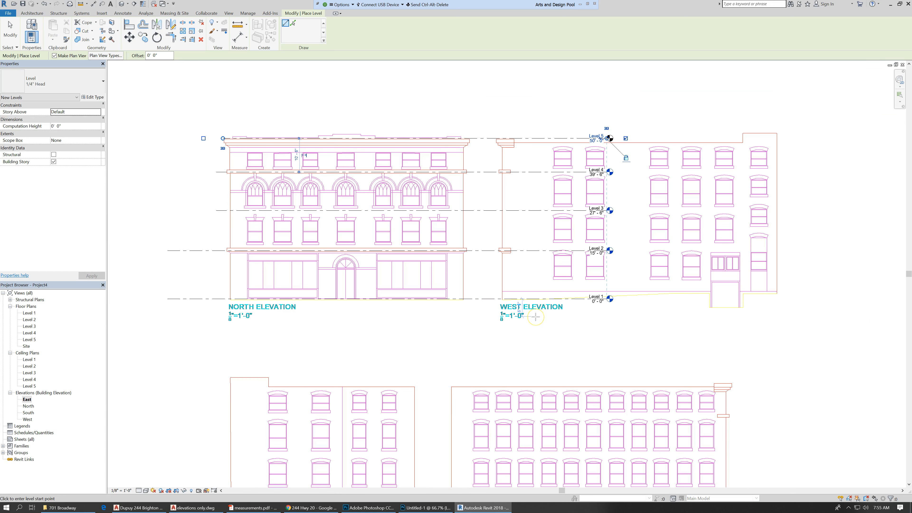
left_click(545, 282)
left_click(229, 350)
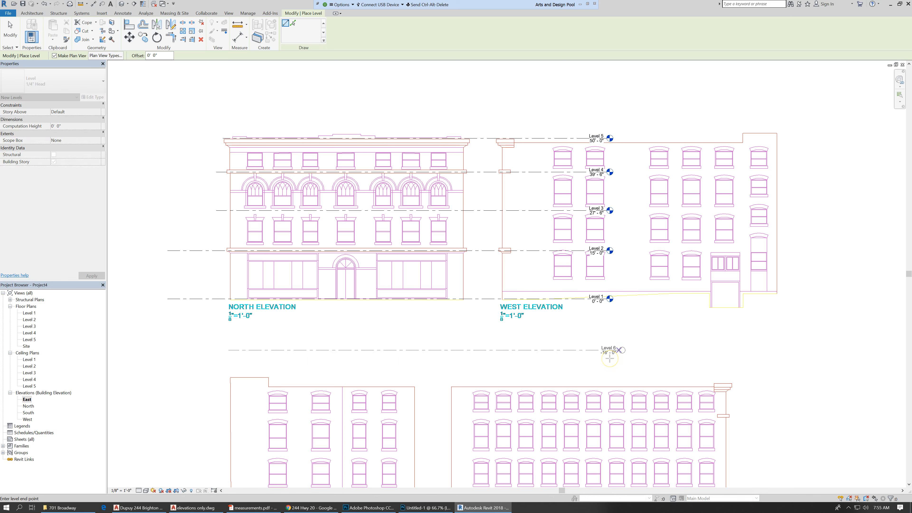
left_click(610, 358)
left_click(7, 24)
Rename the -16' 0" level as Level 0-B and rename its corresponding views to match.
scroll(576, 339, "up", 1)
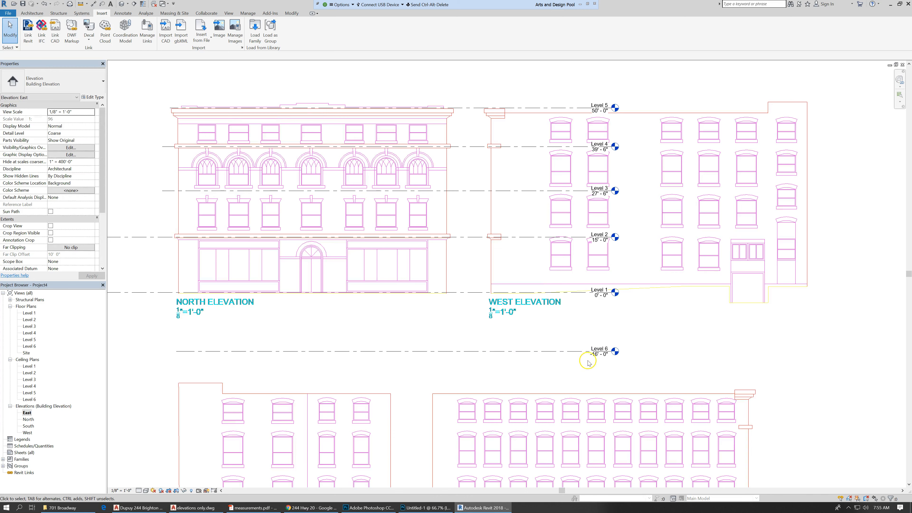
scroll(585, 363, "up", 2)
left_click(602, 352)
scroll(603, 351, "up", 1)
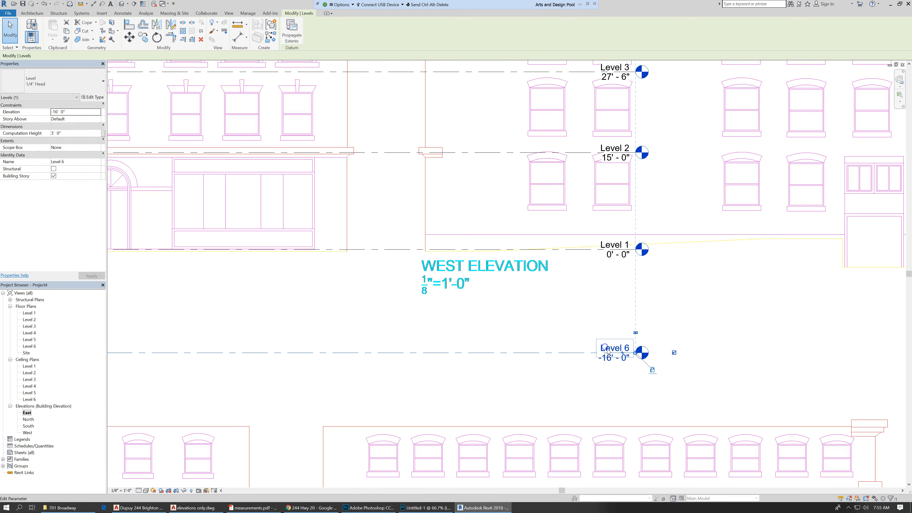
left_click(607, 350)
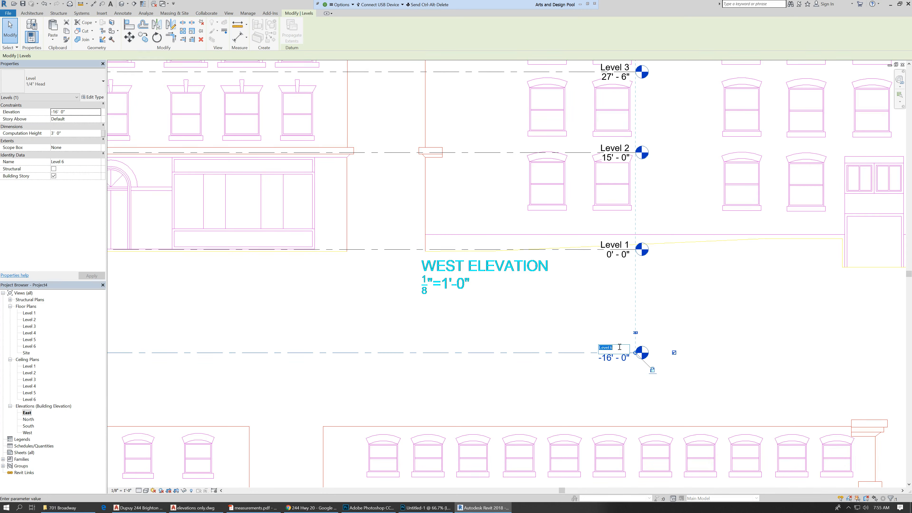
key("End")
key("BackSpace")
type("0-B")
key("Return")
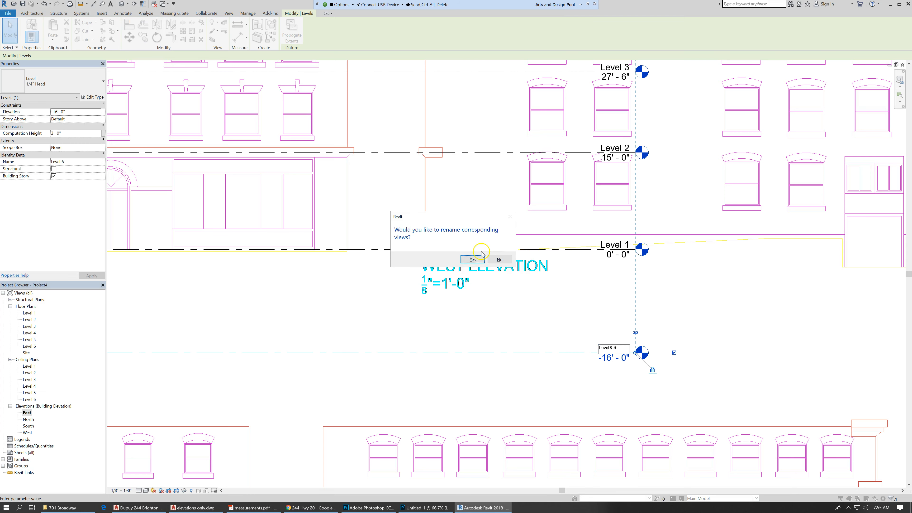
left_click(473, 260)
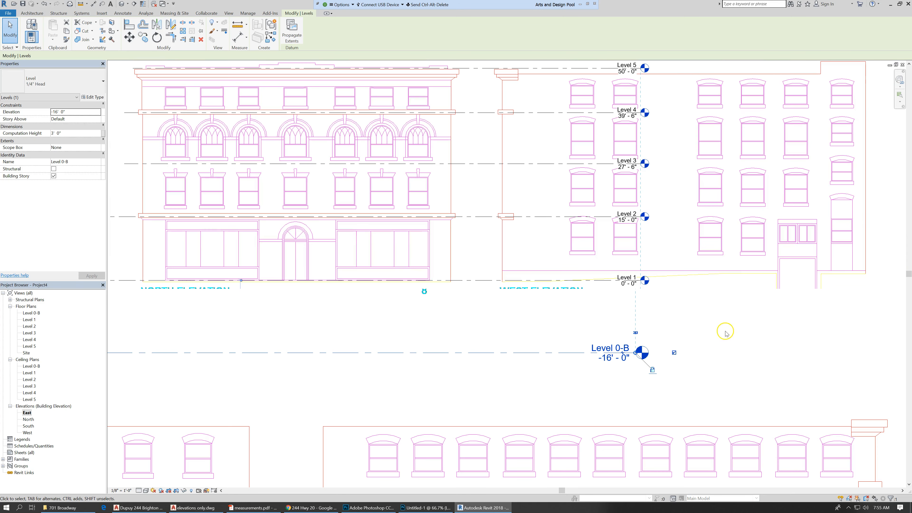
Switch to the 3D view of the other open project and copy its entire building model.
scroll(610, 339, "down", 2)
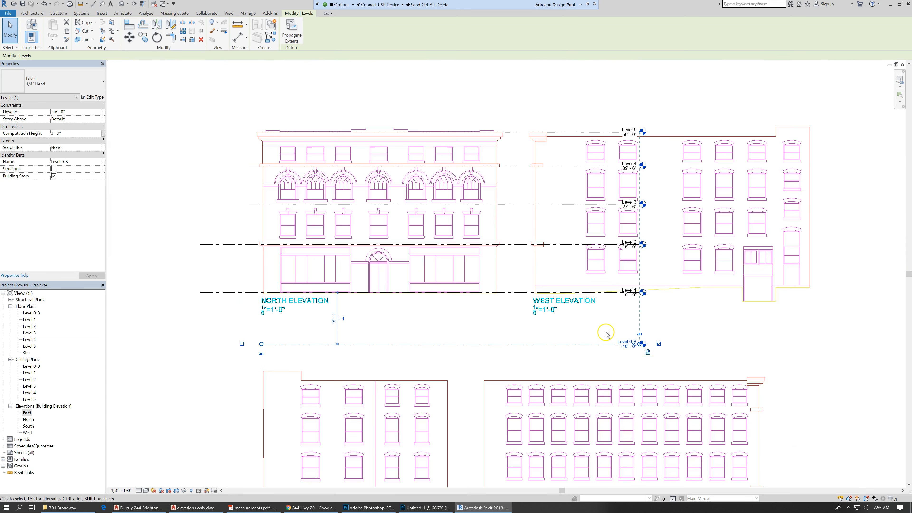
key("ctrl+Tab")
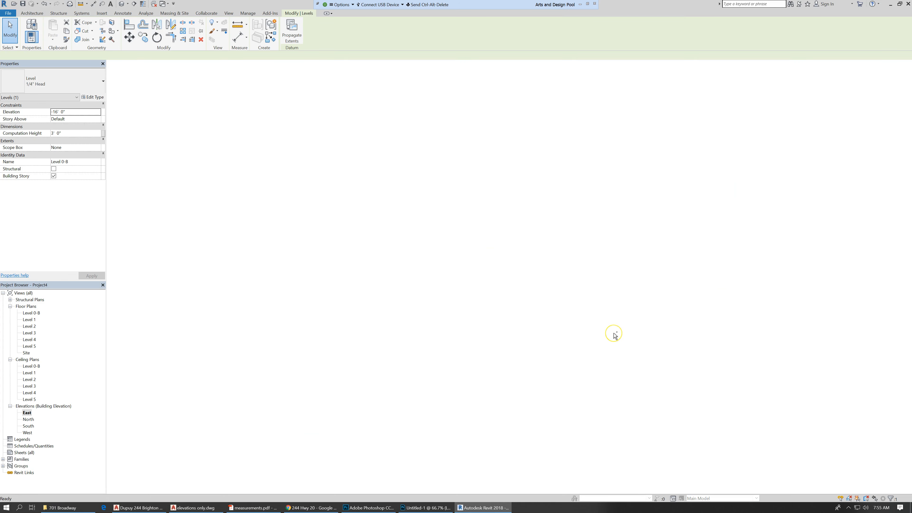
key("ctrl+Tab")
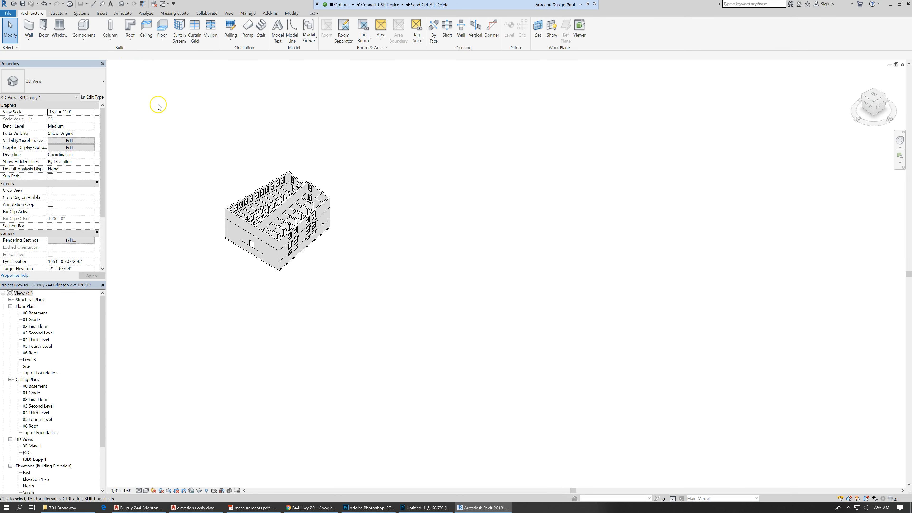
left_click_drag(158, 107, 436, 371)
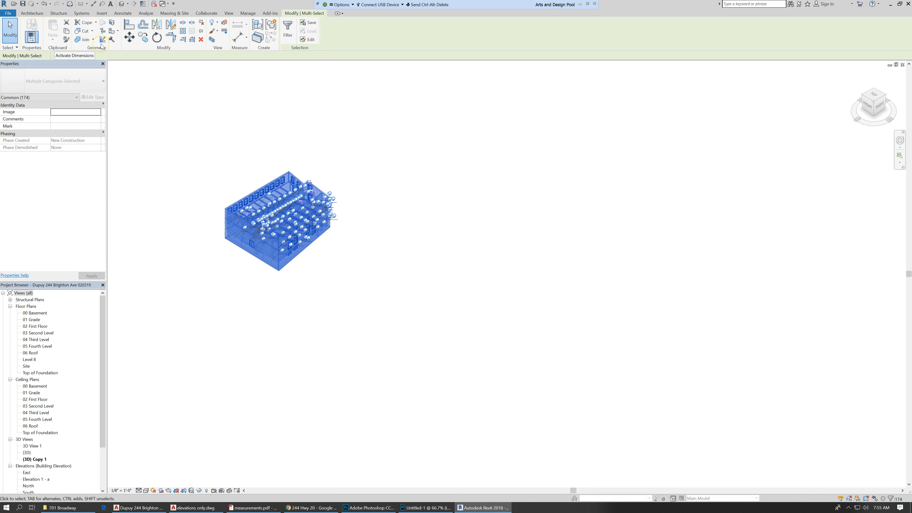
left_click(67, 32)
Return to the new project's East elevation and paste the copied building aligned to Level 1.
key("ctrl+Tab")
key("ctrl+Tab")
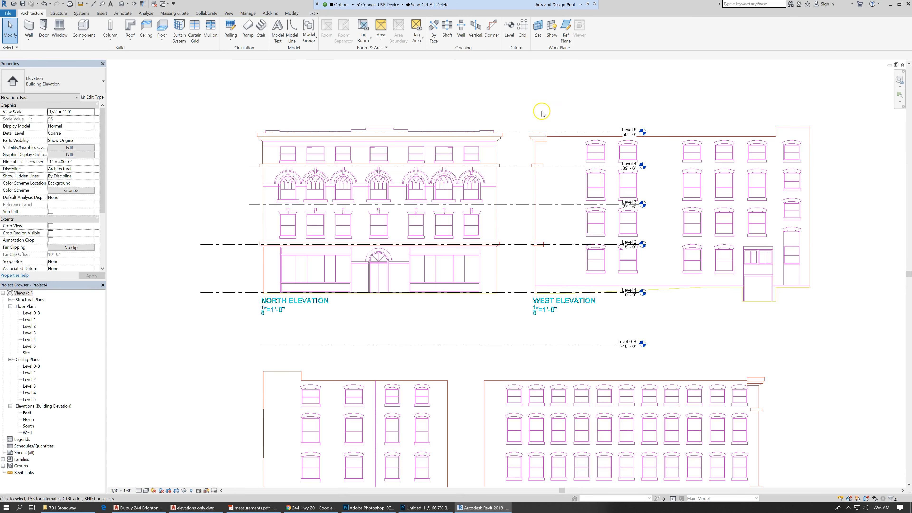
scroll(508, 126, "down", 5)
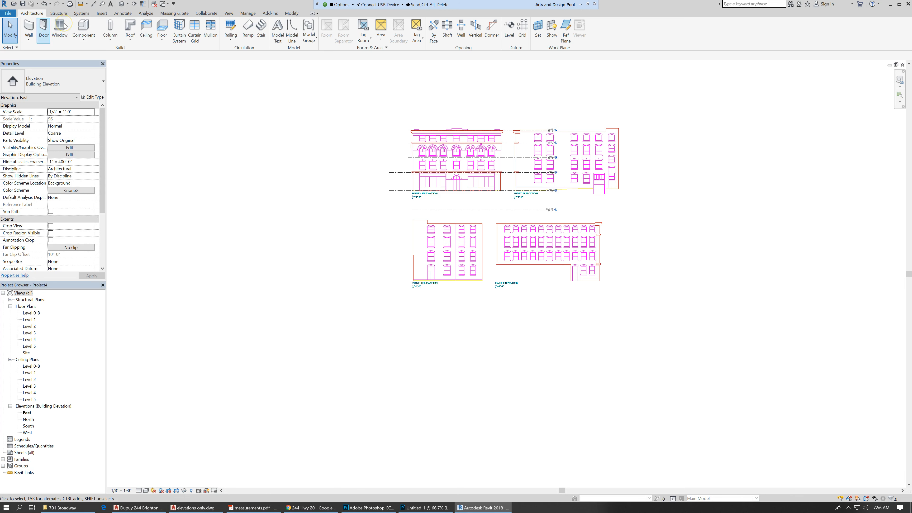
left_click(291, 13)
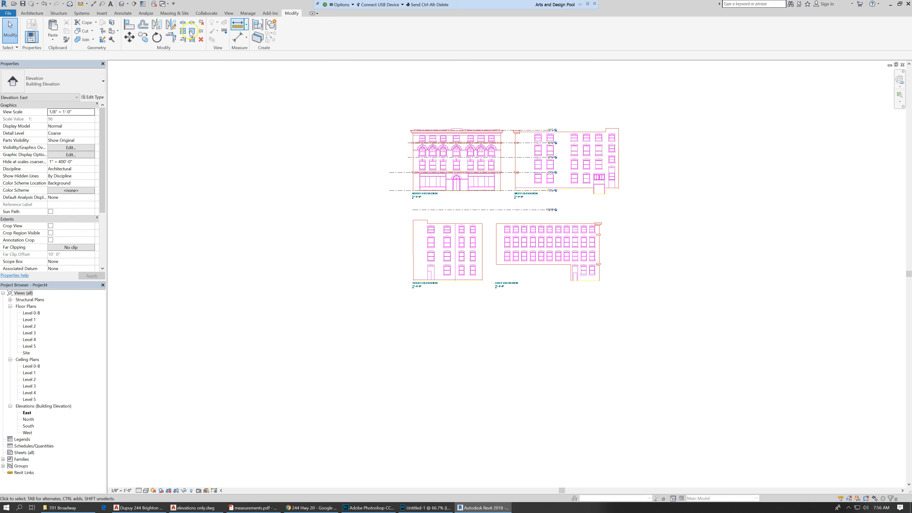
left_click(55, 41)
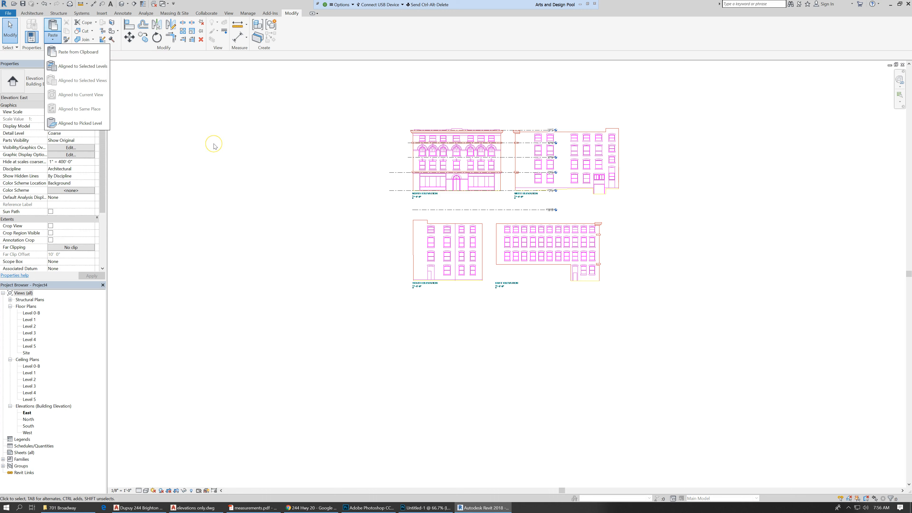
left_click(100, 67)
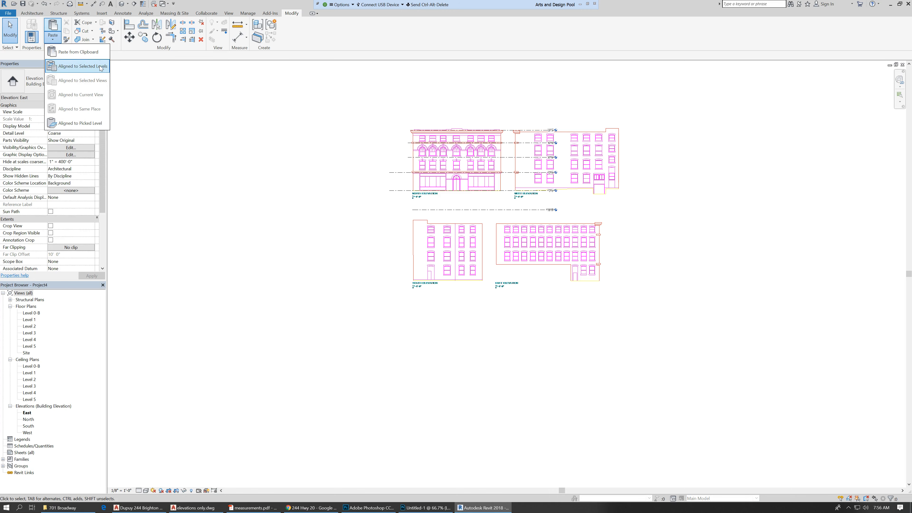
left_click(420, 212)
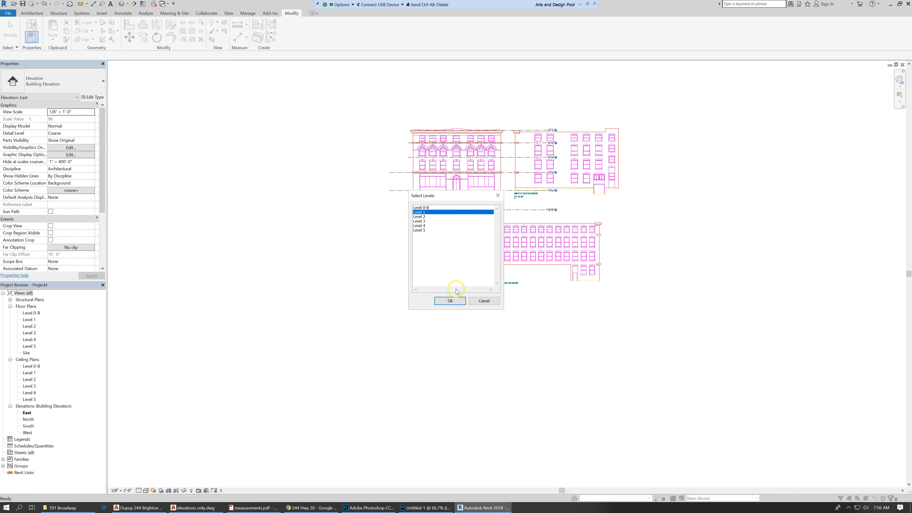
left_click(454, 300)
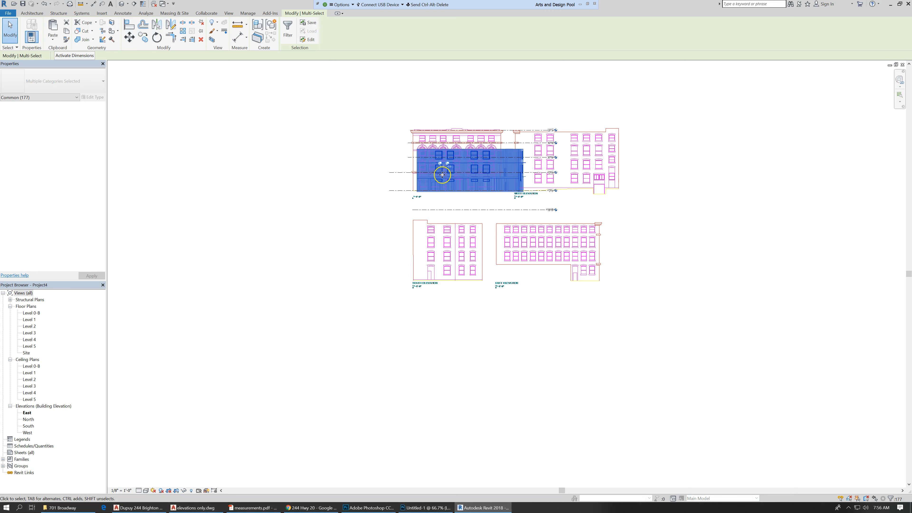
scroll(442, 175, "up", 2)
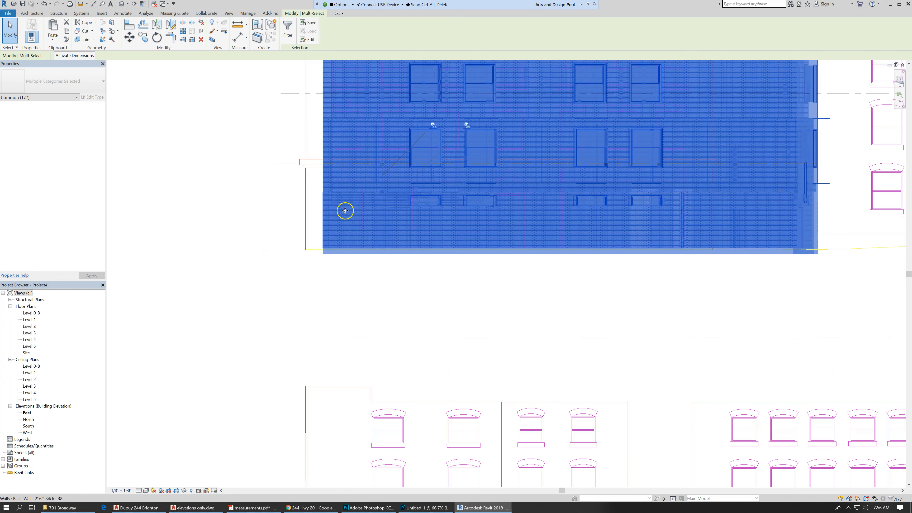
left_click(341, 210)
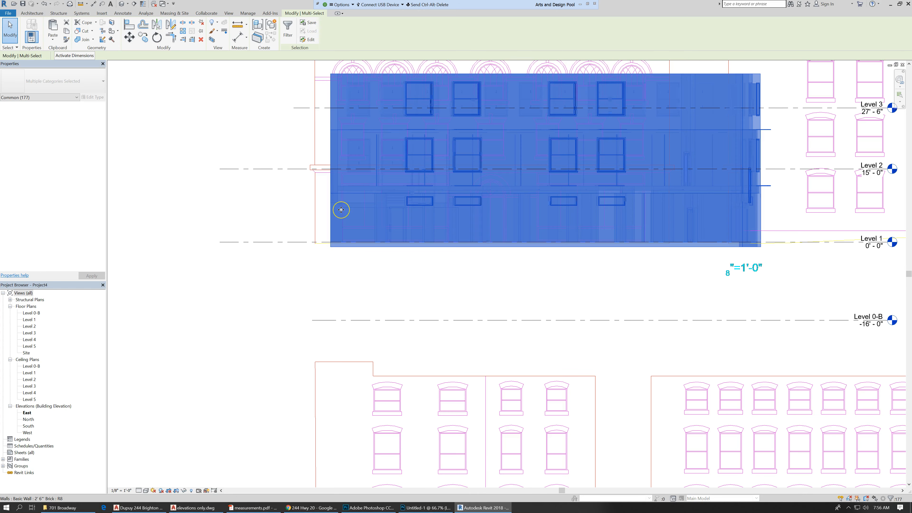
scroll(341, 209, "down", 2)
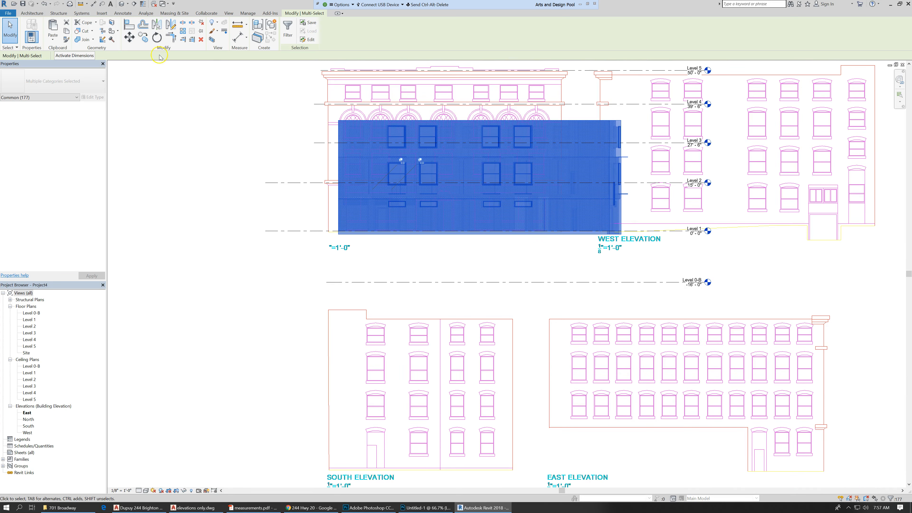
left_click(102, 39)
left_click(131, 40)
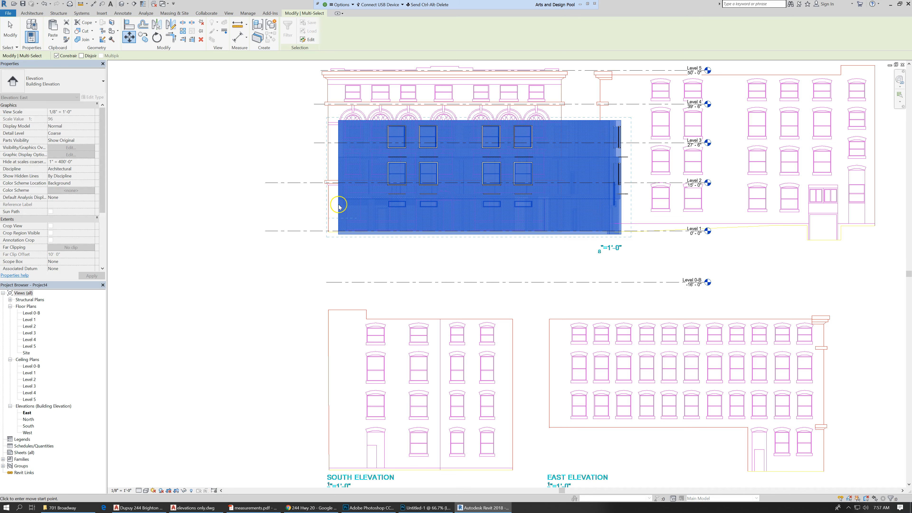
left_click(350, 235)
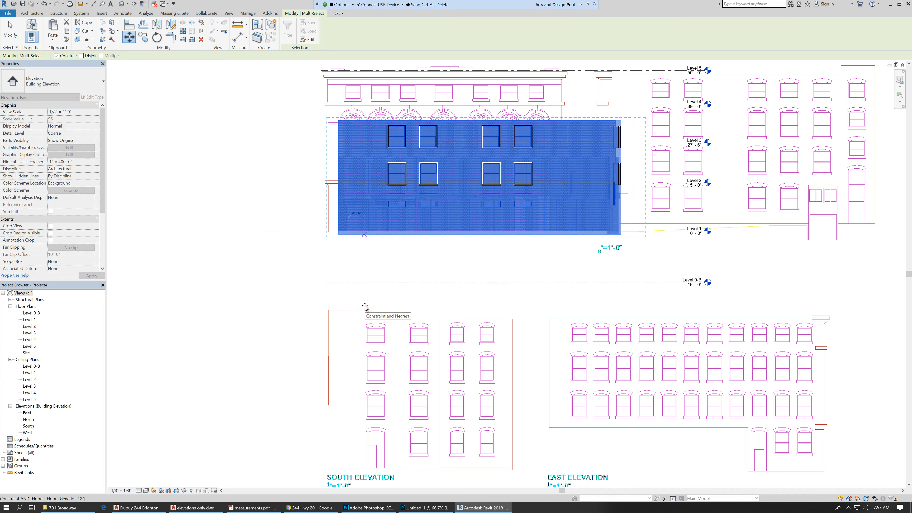
key("Escape")
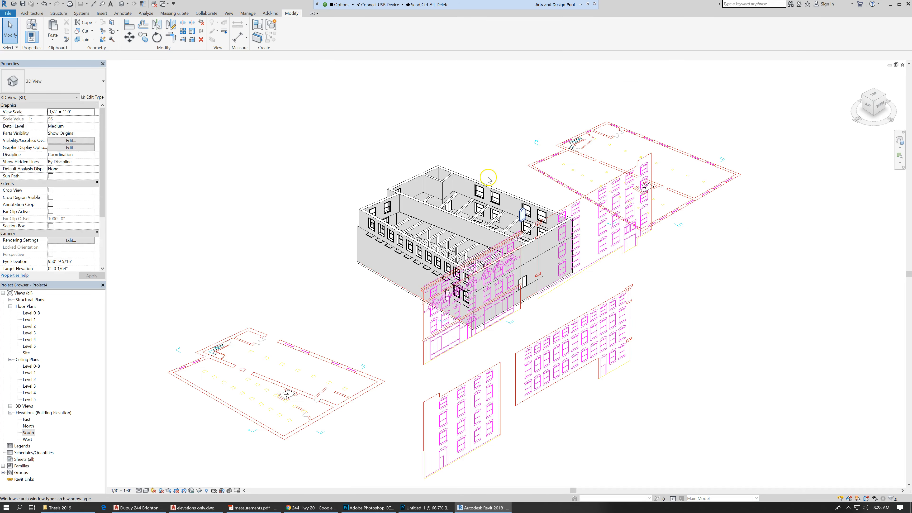
Orbit the 3D view to show the building beside the CAD drawings and select the elevations only.dwg drawing.
middle_click_drag(488, 177, 535, 258, "shift")
left_click(544, 282)
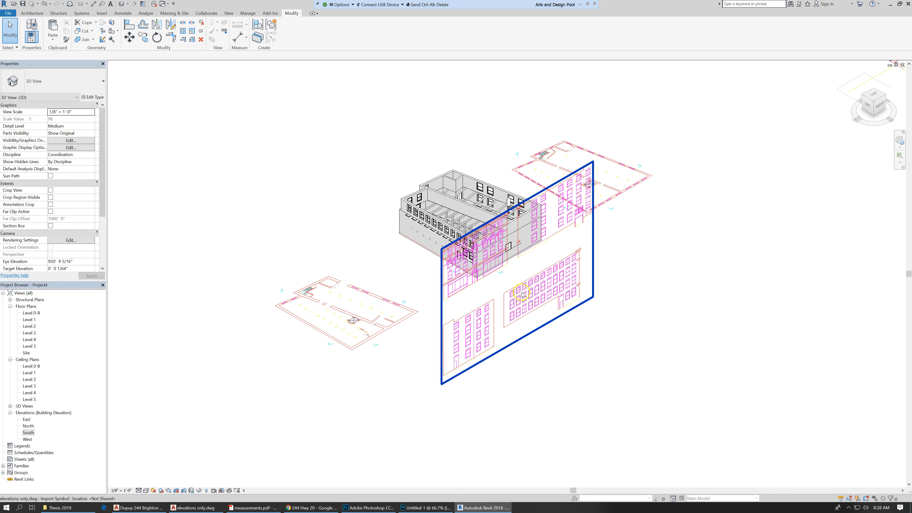
left_click(521, 307)
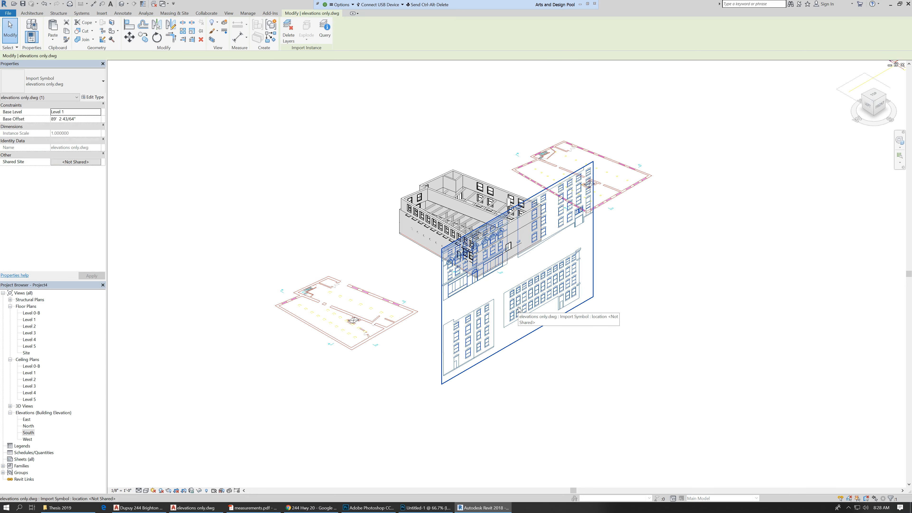
left_click(508, 308)
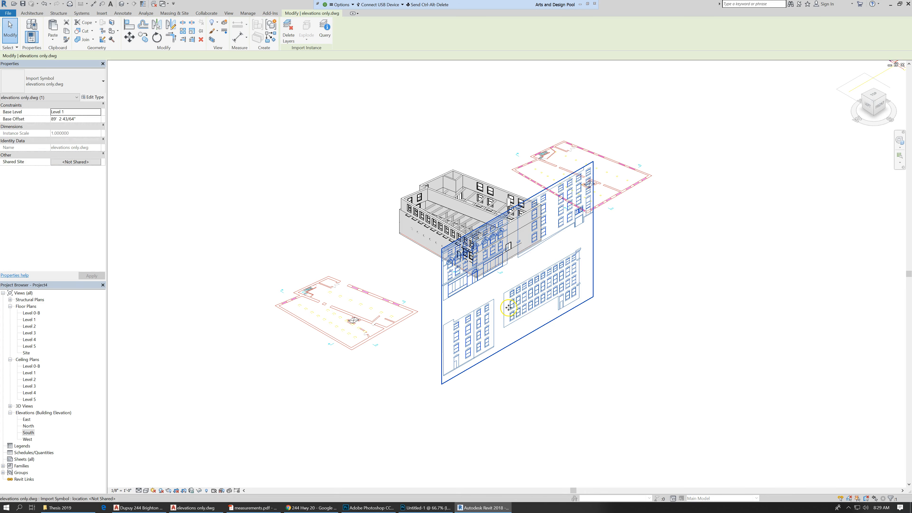
Examine how the elevations drawing lines up with the levels in the South view and with the building model in 3D.
double_click(29, 433)
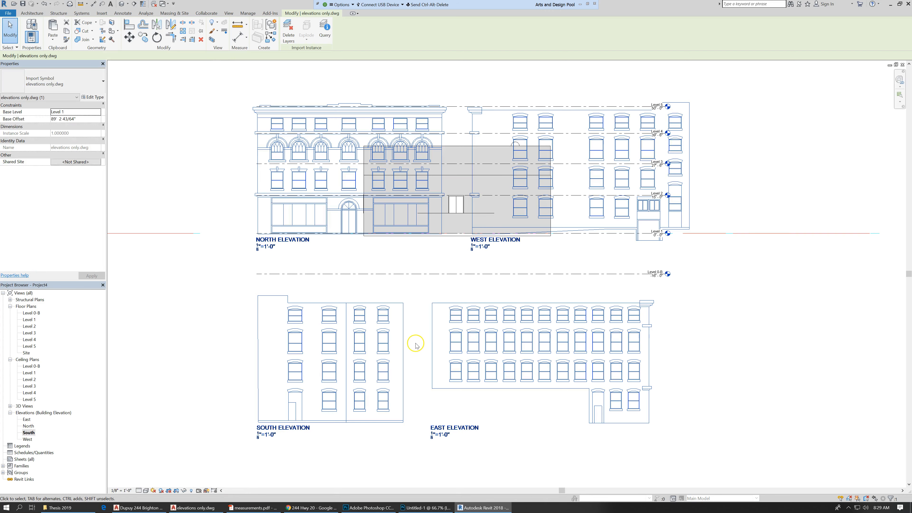
scroll(418, 343, "down", 3)
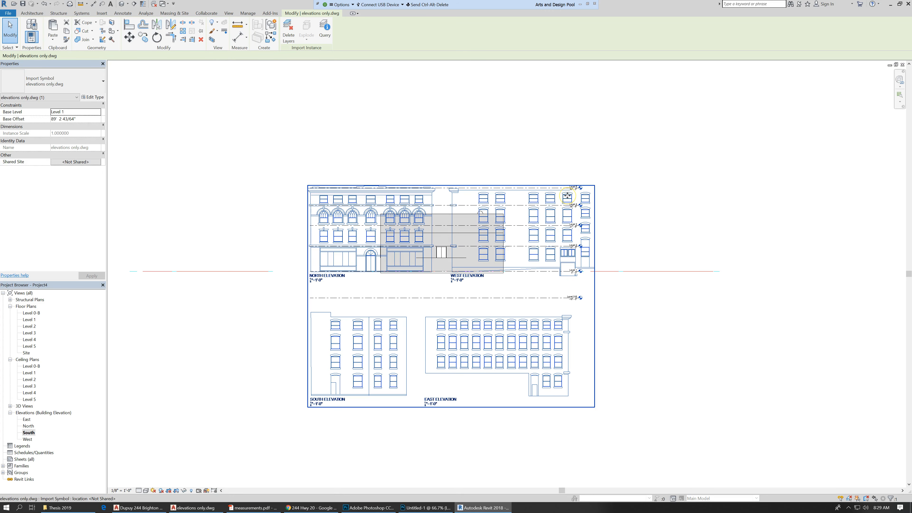
scroll(568, 196, "up", 2)
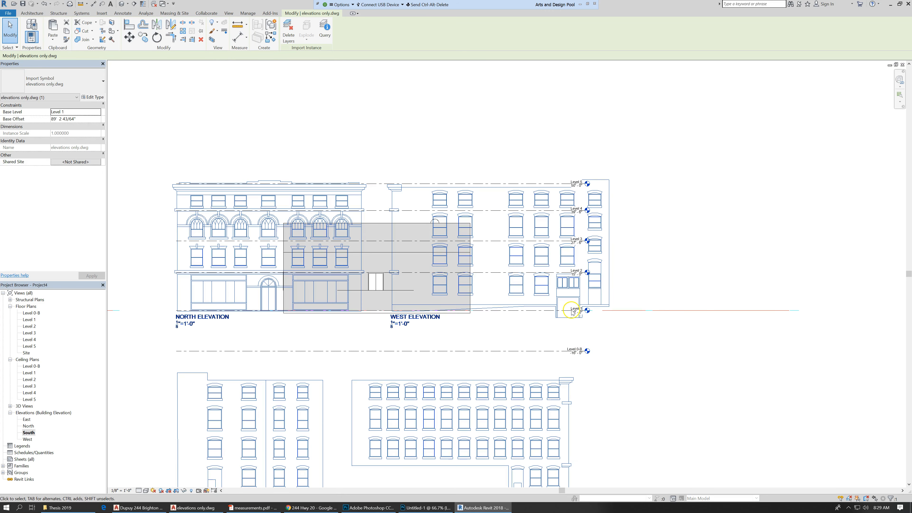
scroll(581, 266, "up", 3)
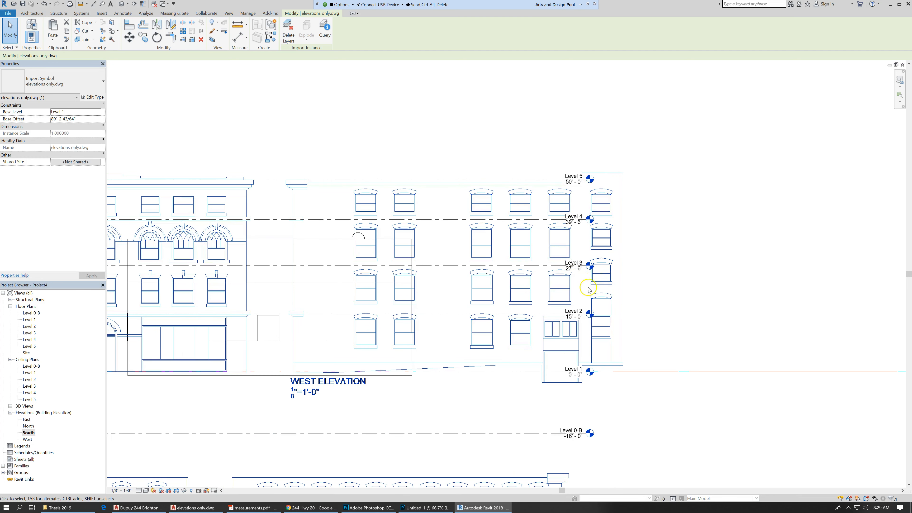
scroll(594, 279, "down", 2)
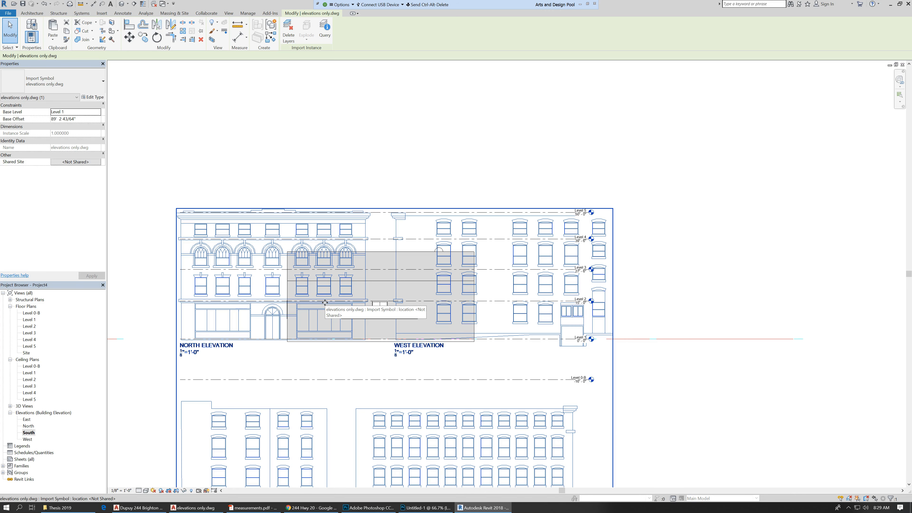
key("ctrl+Tab")
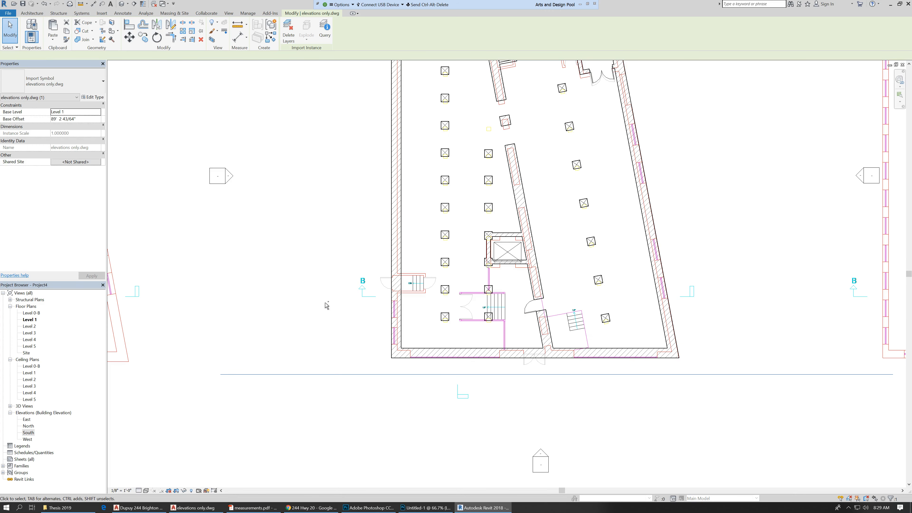
key("ctrl+Tab")
key("ctrl+Tab")
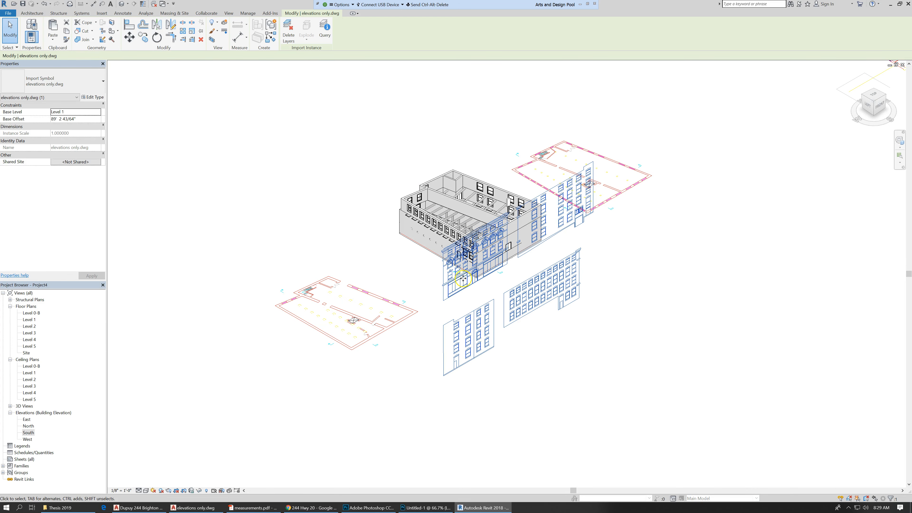
scroll(510, 235, "up", 2)
scroll(521, 267, "up", 3)
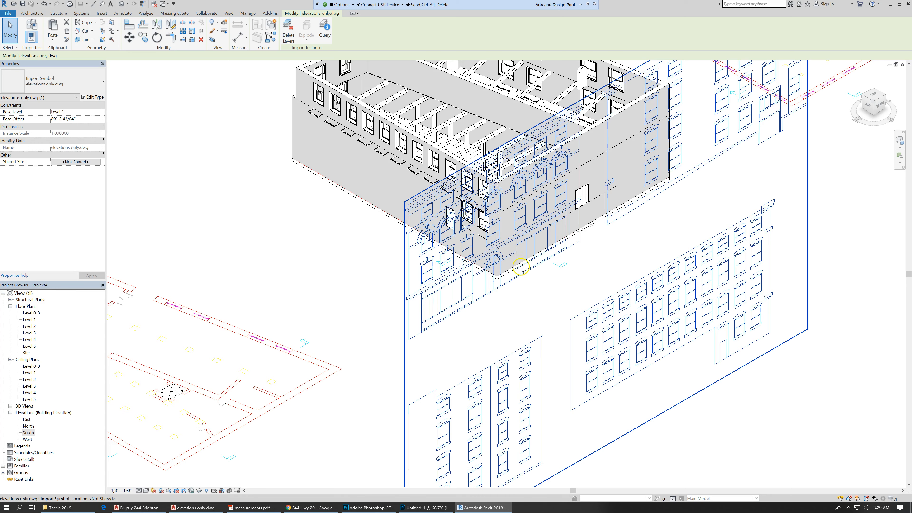
Set the level of the building's lowest floor slab to Level 0-B.
scroll(522, 268, "up", 1)
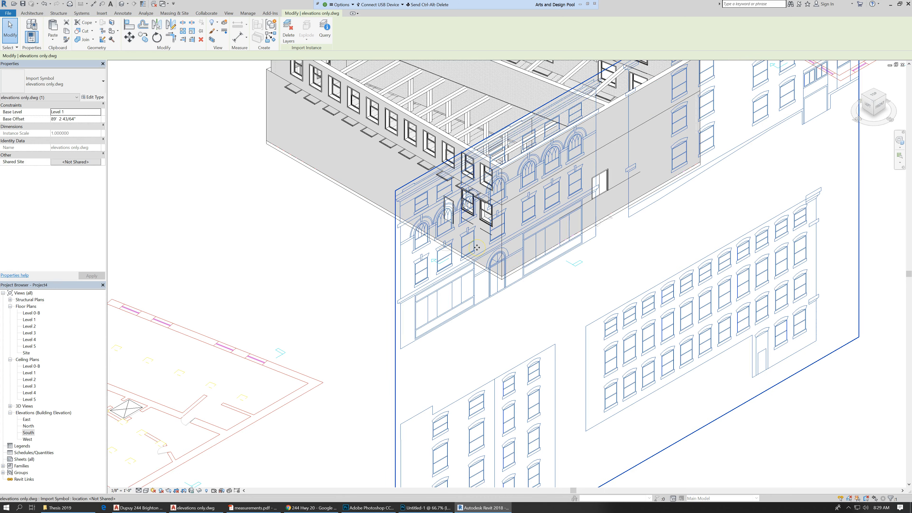
scroll(384, 210, "down", 5)
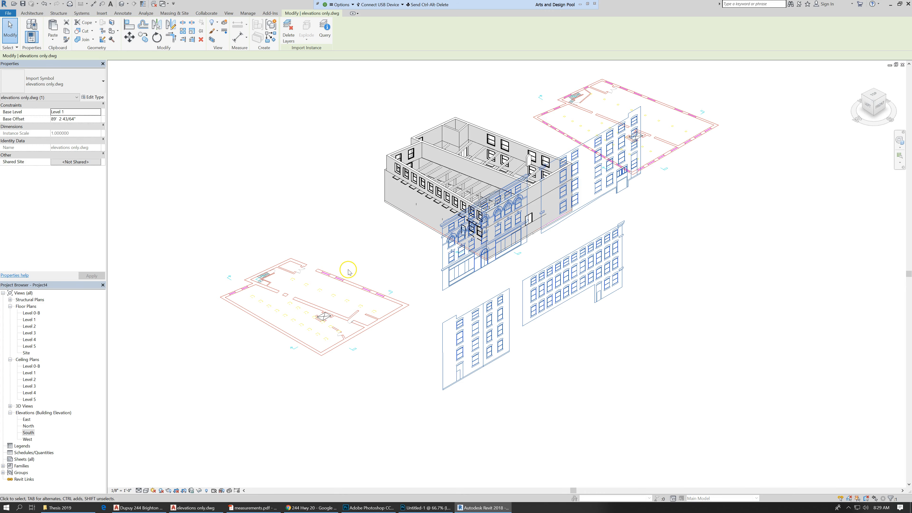
scroll(431, 230, "up", 3)
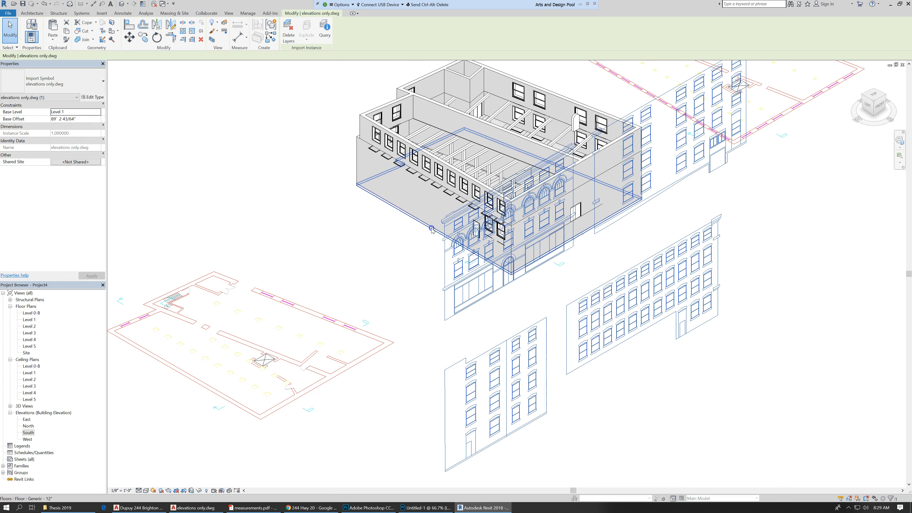
left_click(432, 230)
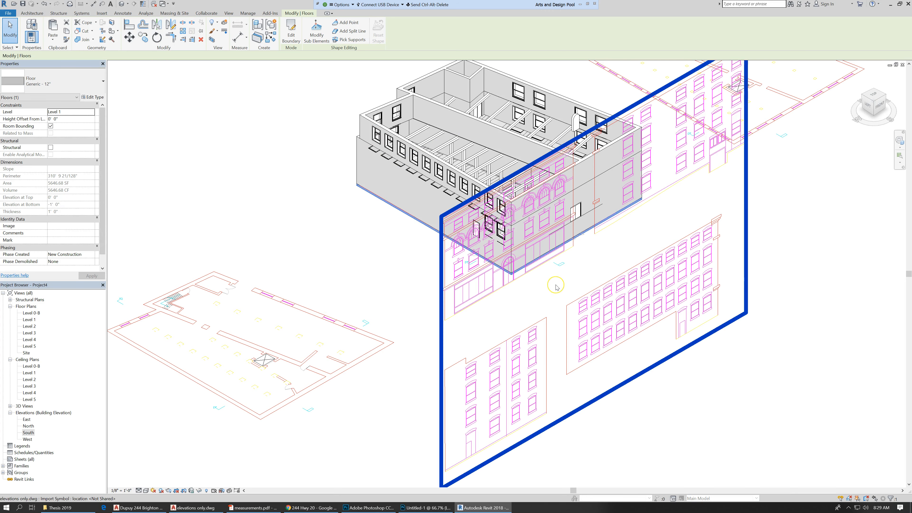
scroll(555, 286, "down", 3)
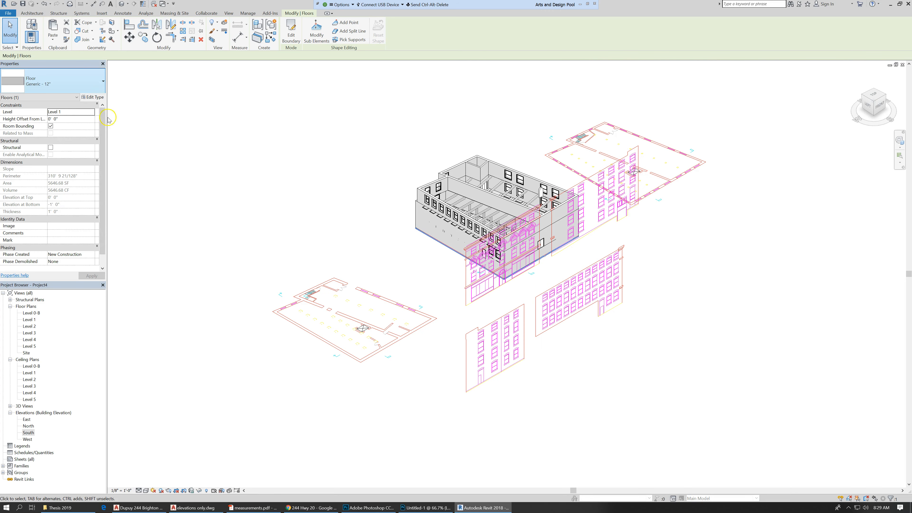
left_click(90, 111)
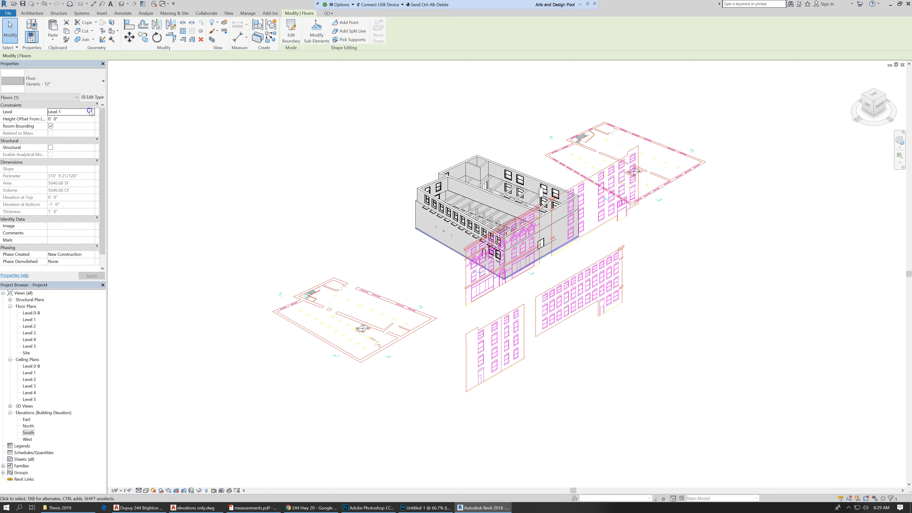
left_click(90, 111)
left_click(72, 119)
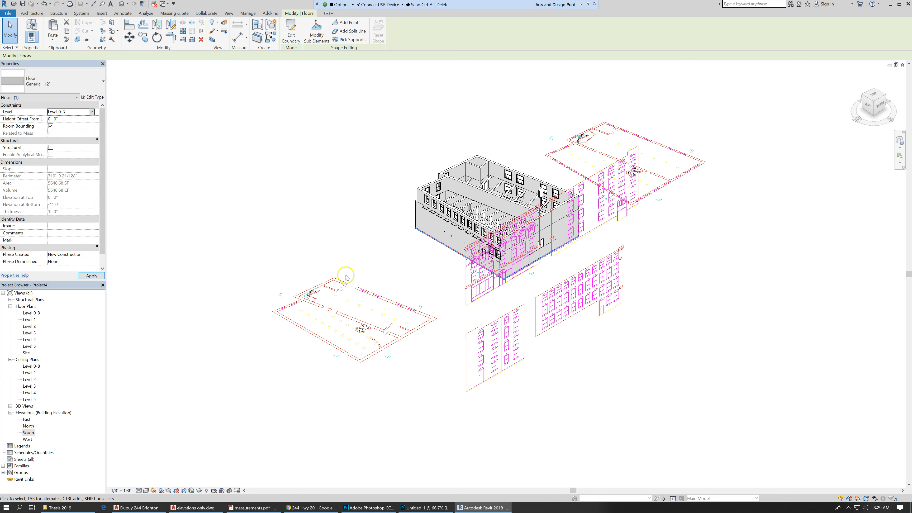
scroll(559, 305, "up", 3)
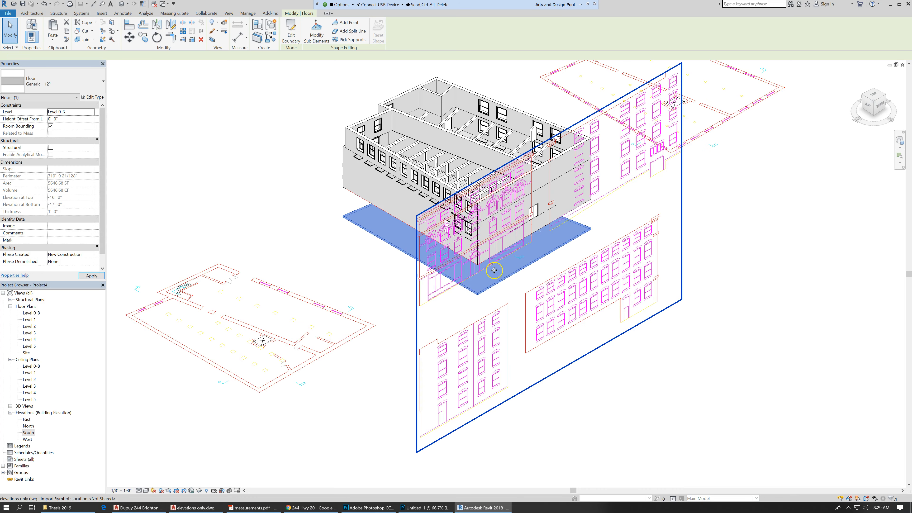
scroll(493, 270, "up", 2)
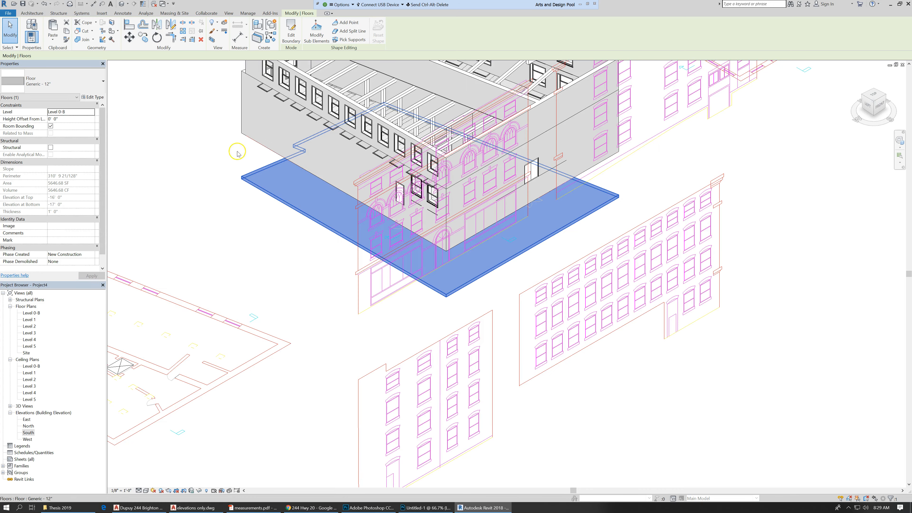
left_click(224, 147)
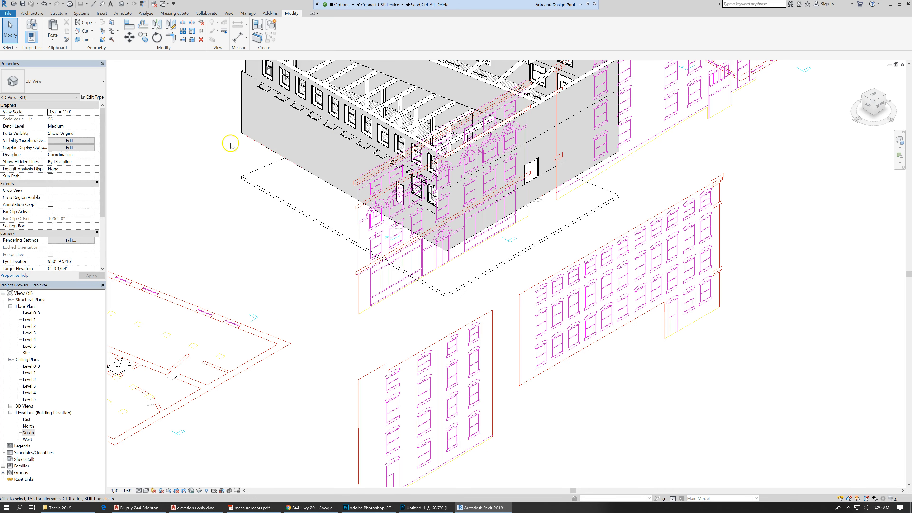
Turn the 3D view to the left side of the building and try to window-select its lowest storey.
left_click(866, 106)
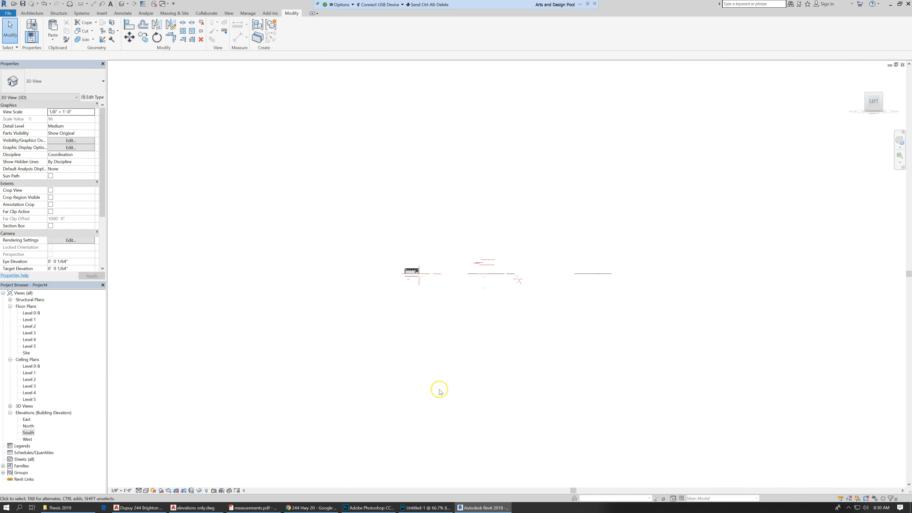
scroll(433, 228, "up", 8)
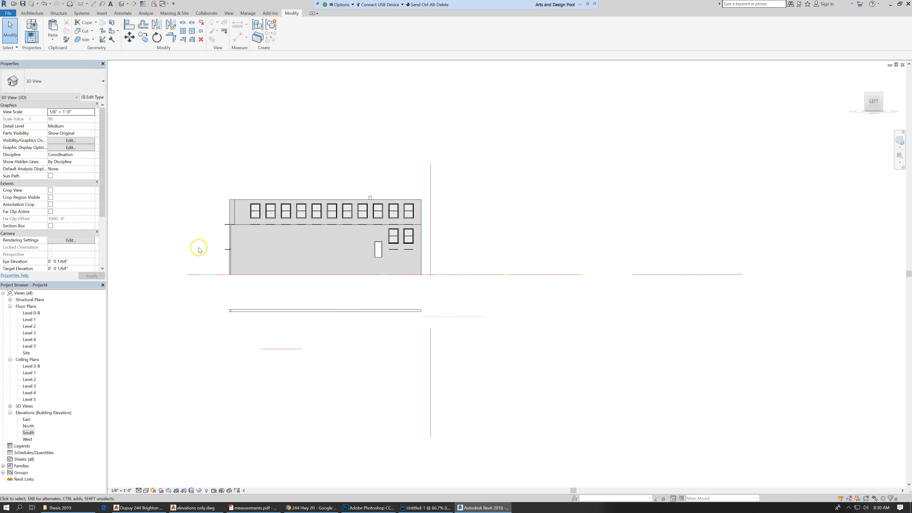
left_click_drag(199, 248, 430, 297)
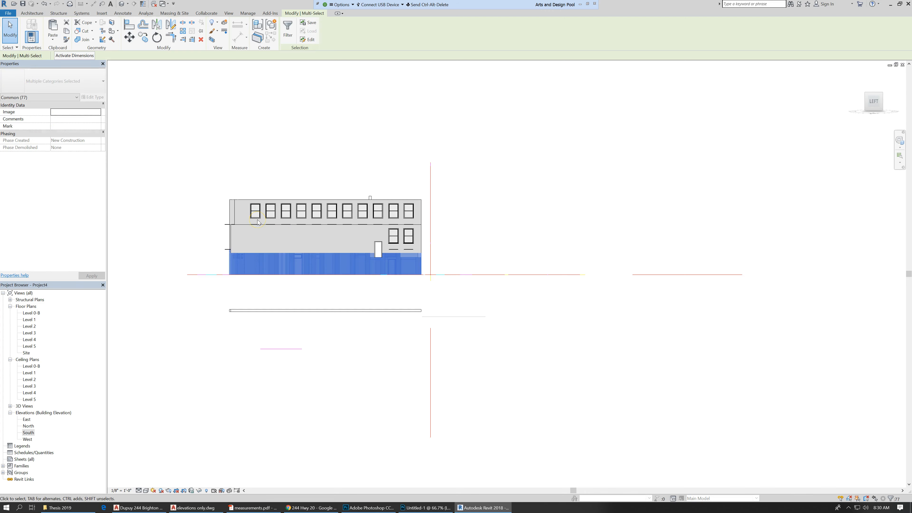
left_click(234, 281)
scroll(235, 282, "up", 2)
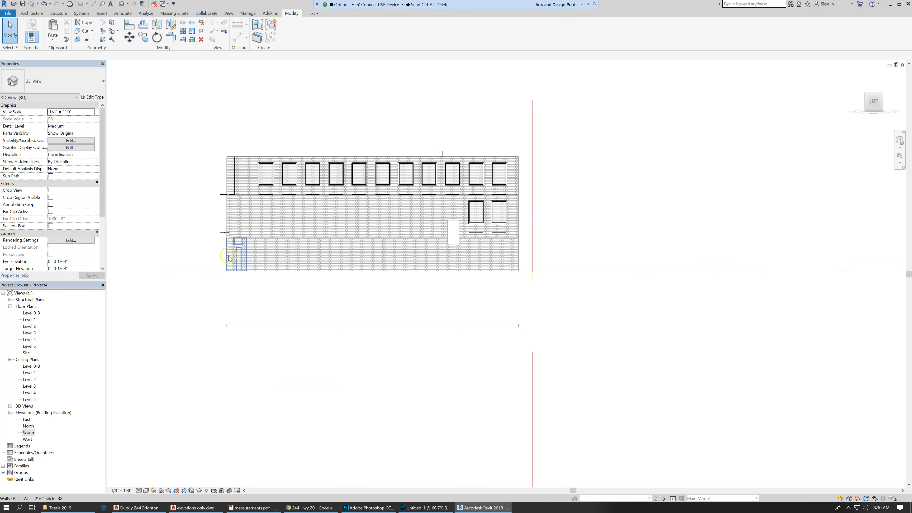
Select the connected chain of lowest-storey brick walls and set their base constraint to Level 0-B and top constraint to Level 1.
key("Tab")
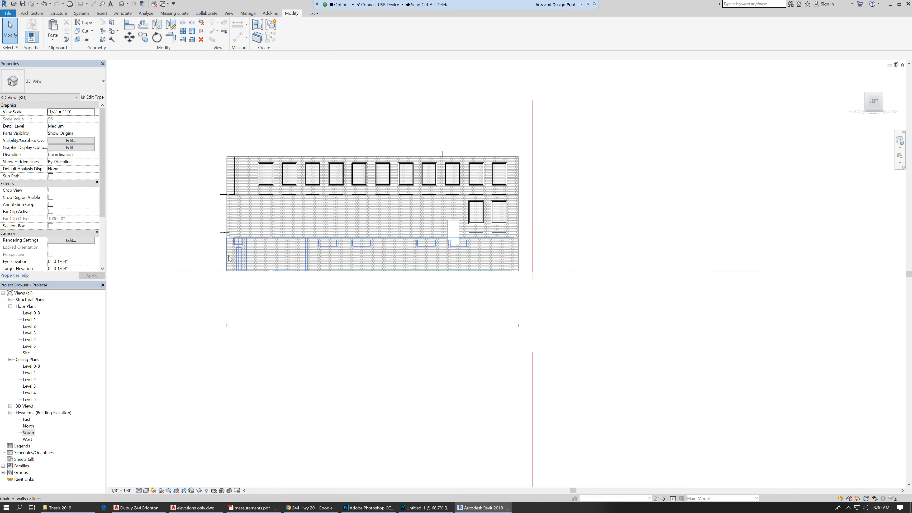
left_click(230, 258)
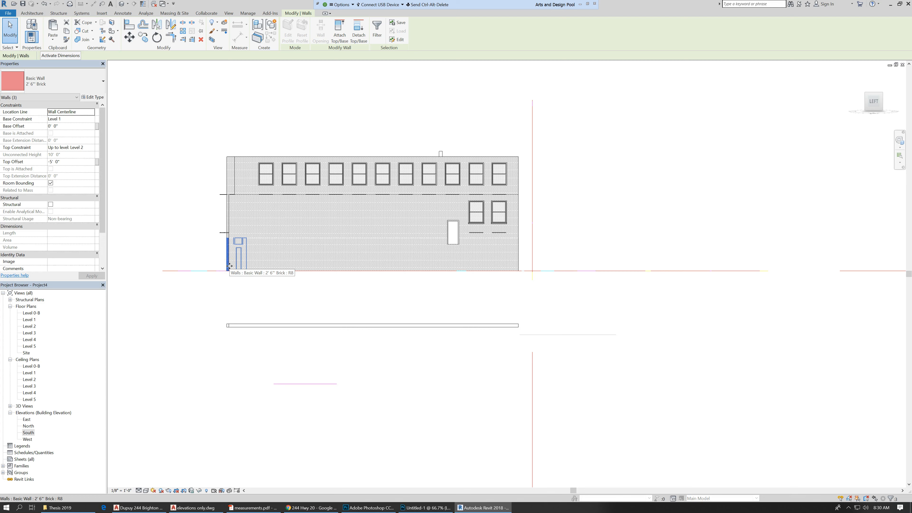
key("Tab")
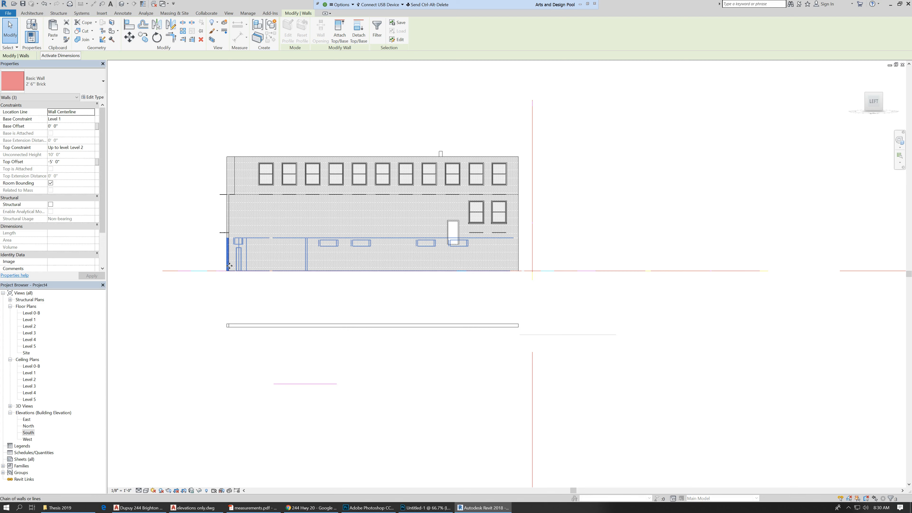
left_click(231, 264)
left_click(90, 120)
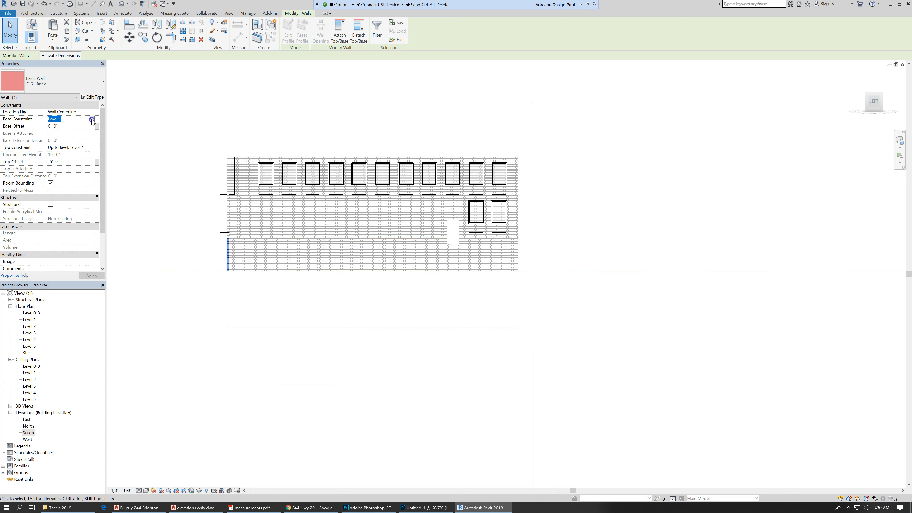
left_click(66, 125)
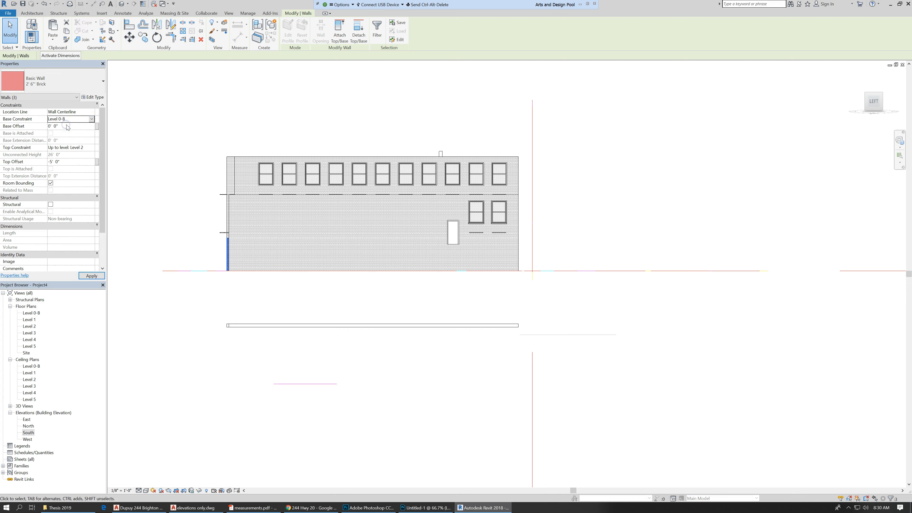
left_click(91, 148)
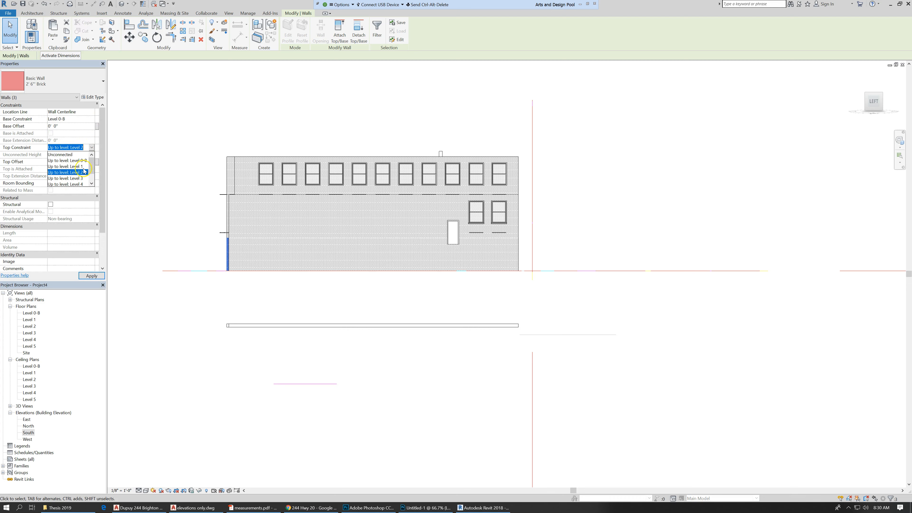
left_click(66, 167)
left_click(214, 280)
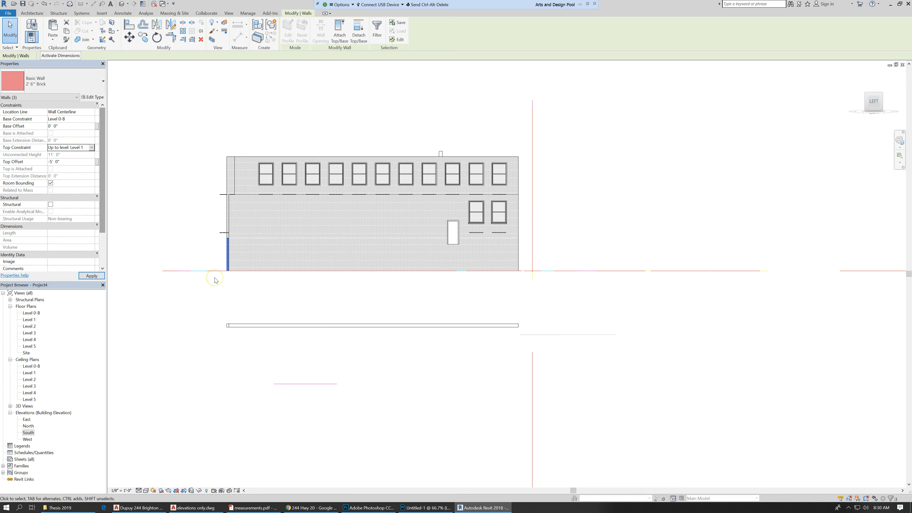
left_click(402, 278)
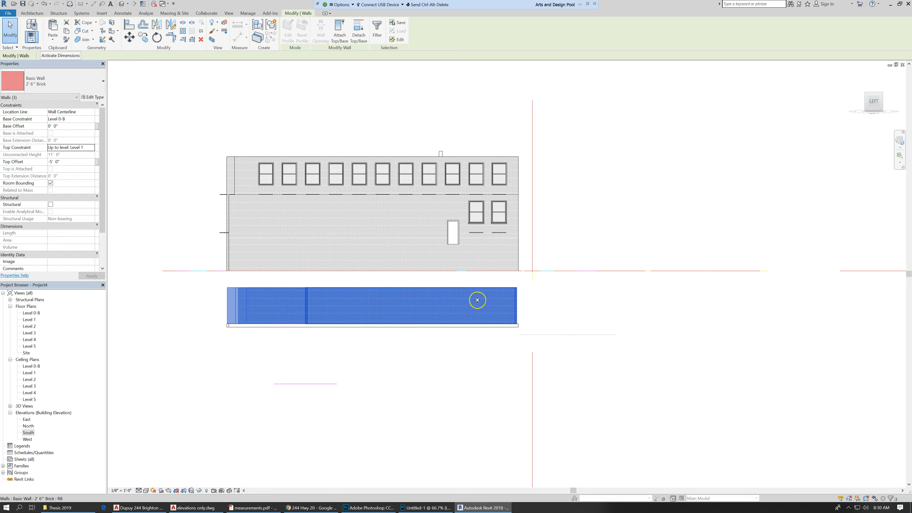
Set the remaining long brick wall on the facing side to base constraint Level 0-B and top constraint Level 1.
scroll(456, 277, "up", 1)
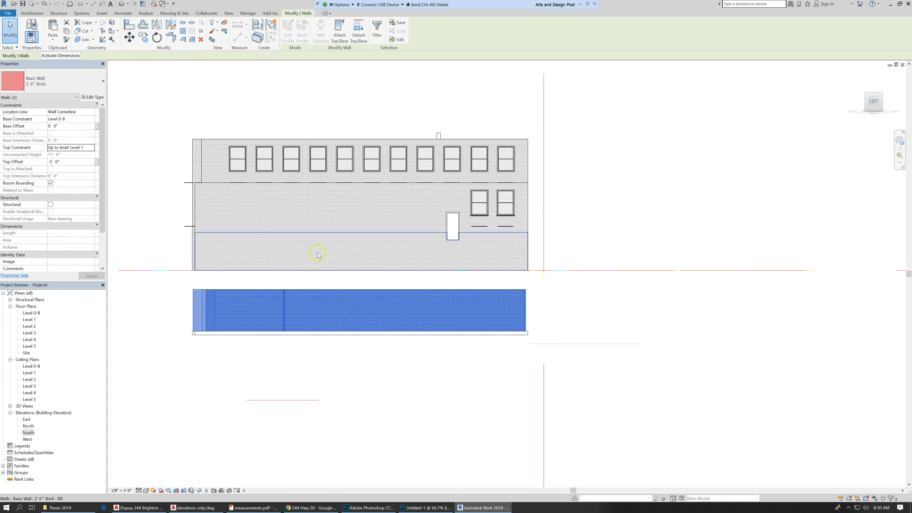
left_click(273, 265)
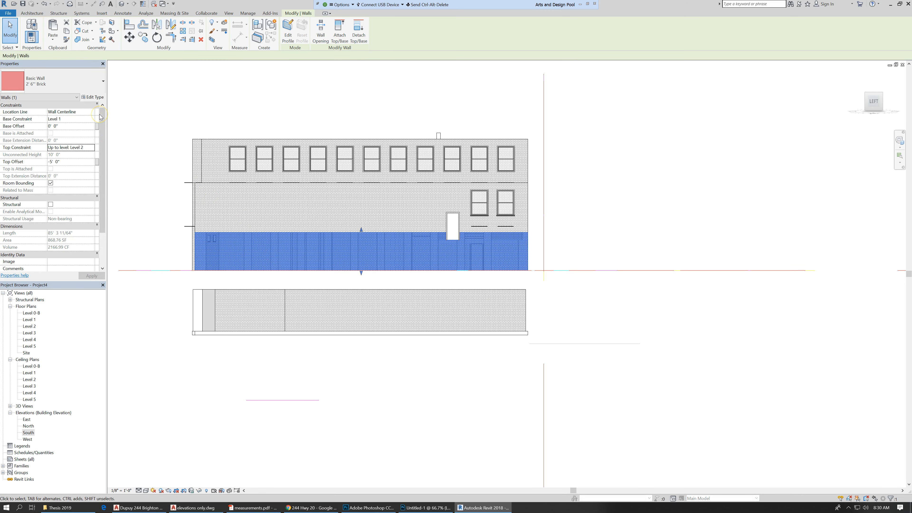
left_click(90, 120)
left_click(68, 126)
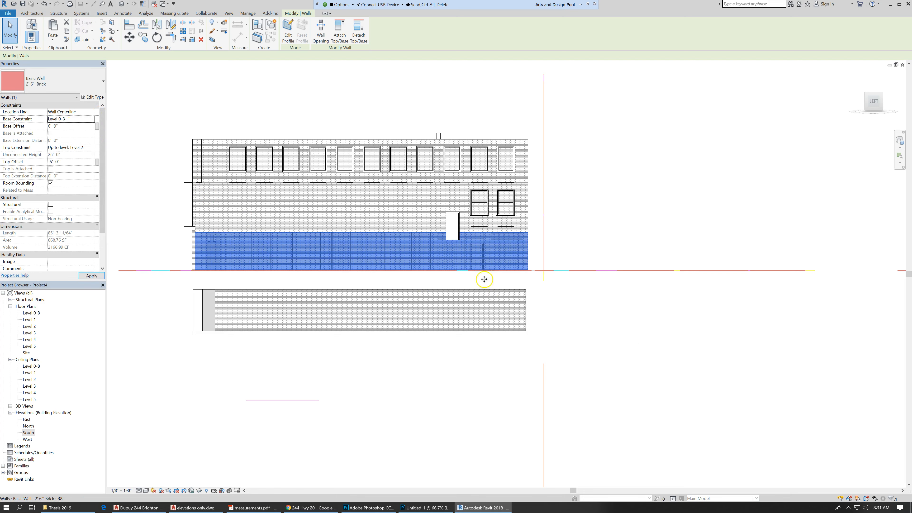
left_click(90, 147)
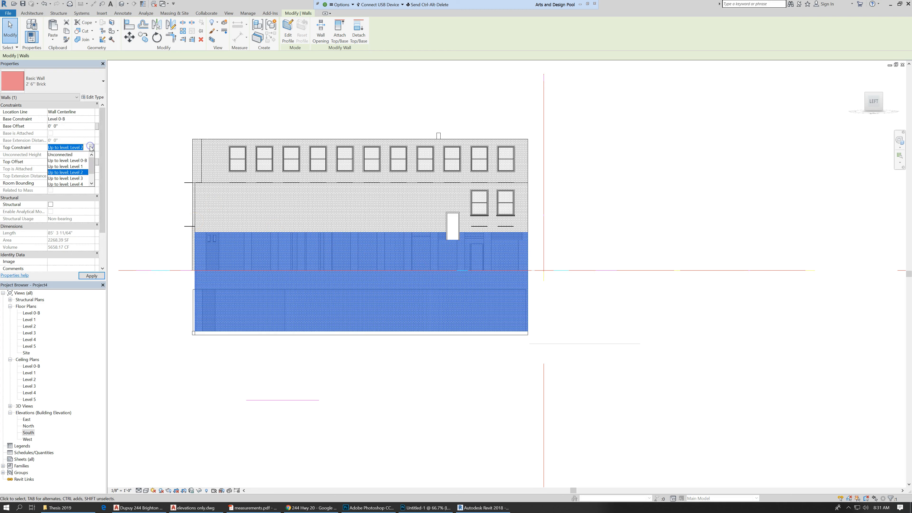
left_click(82, 172)
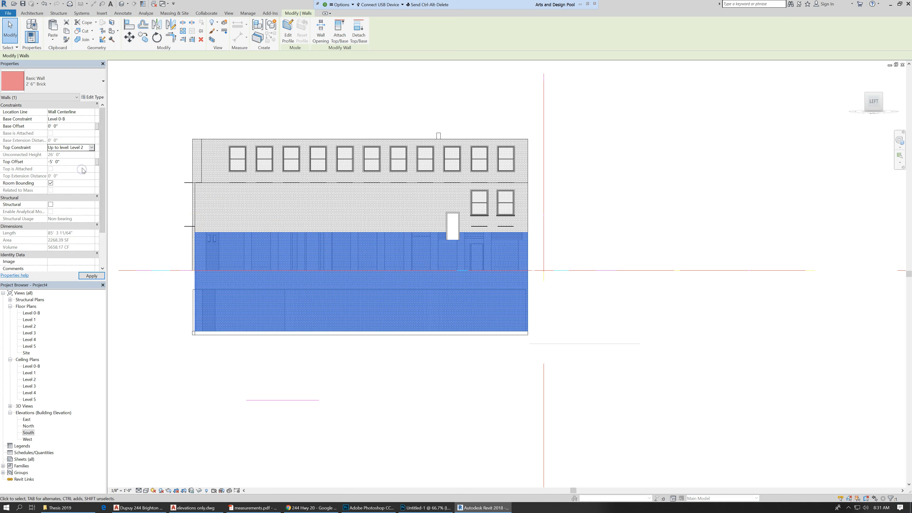
left_click(92, 147)
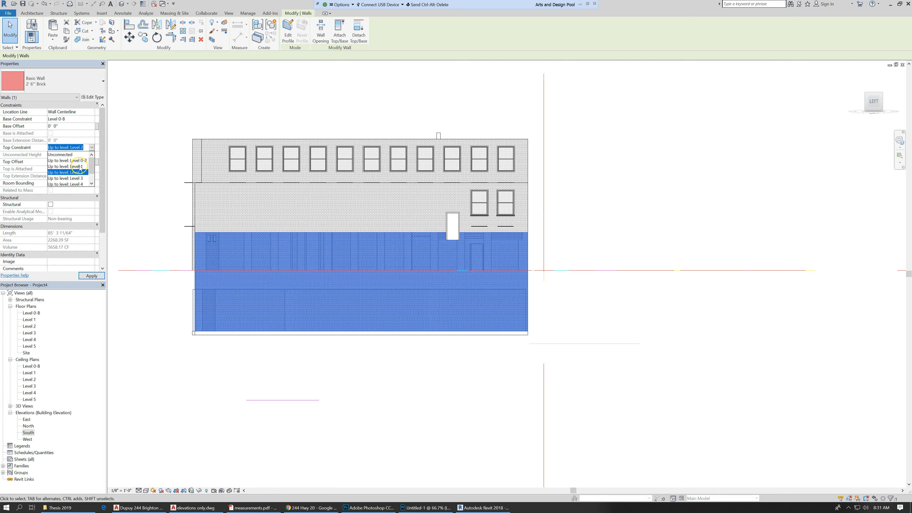
left_click(65, 166)
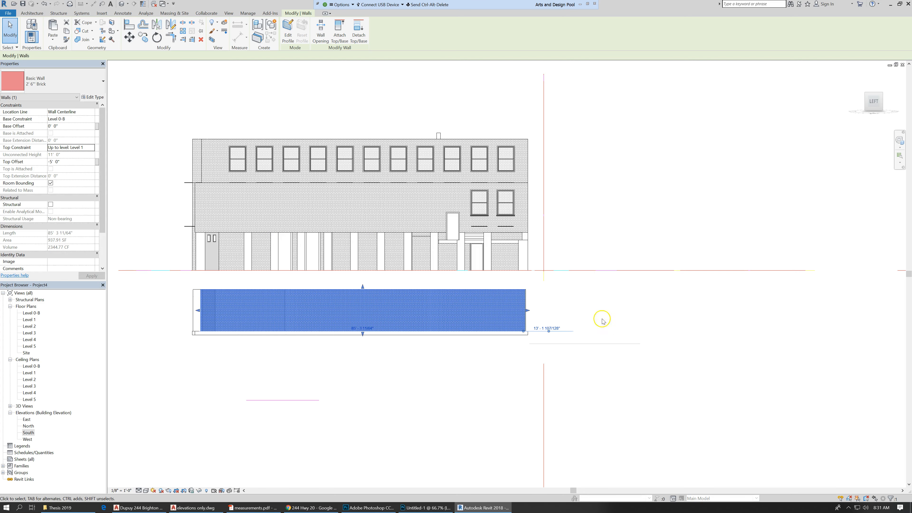
Window-select the building elements standing directly above Level 1 in the left-side 3D view.
scroll(308, 252, "up", 2)
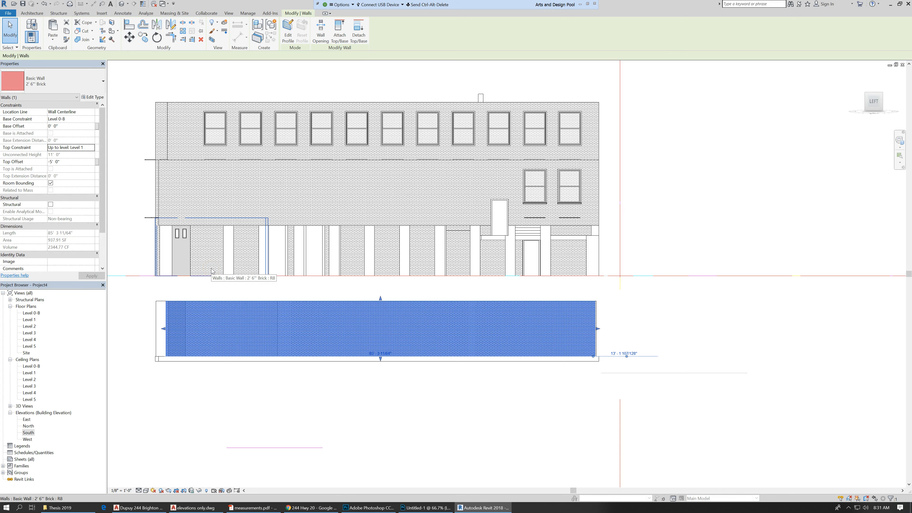
scroll(265, 249, "down", 3)
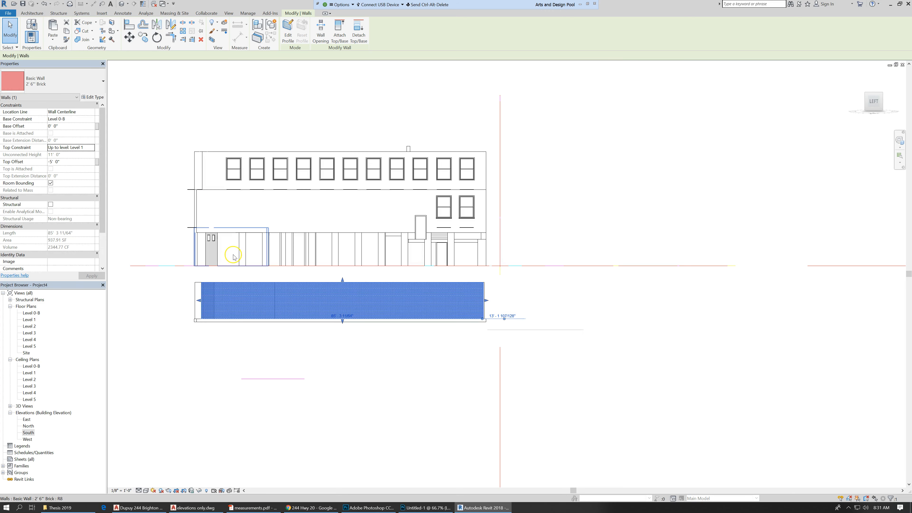
left_click_drag(175, 244, 521, 265)
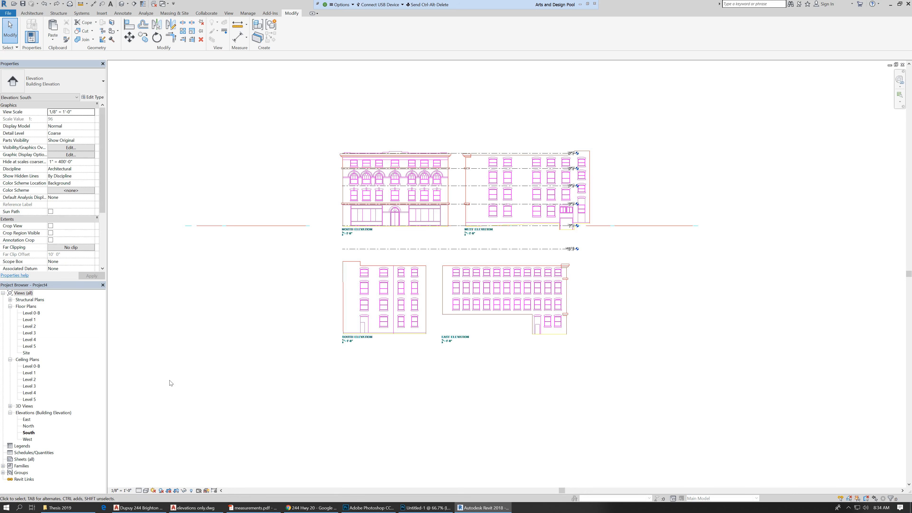
Check the CAD elevations against the levels in the South elevation and return to the 3D view.
scroll(384, 219, "up", 3)
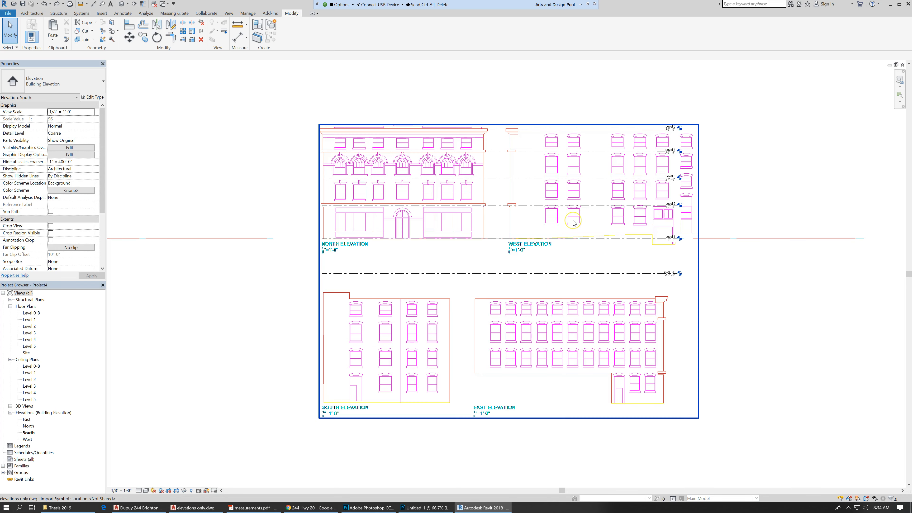
left_click(666, 264)
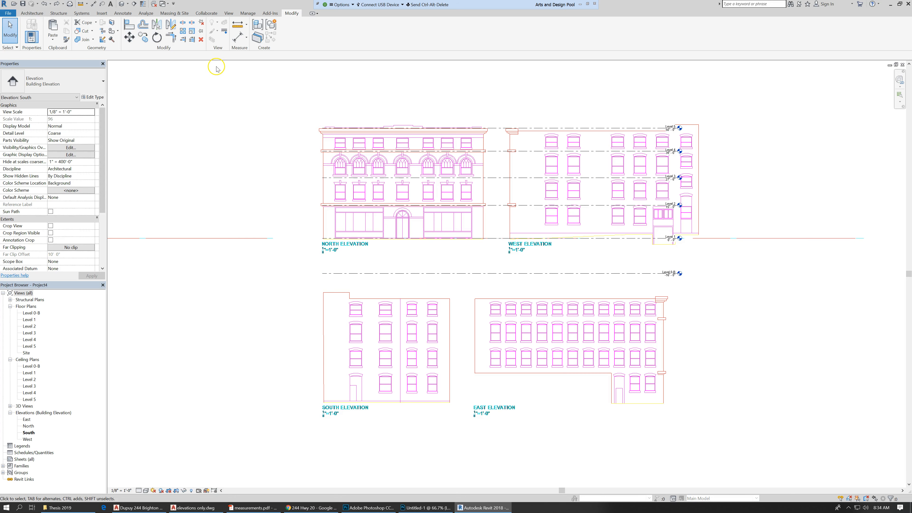
key("ctrl+Tab")
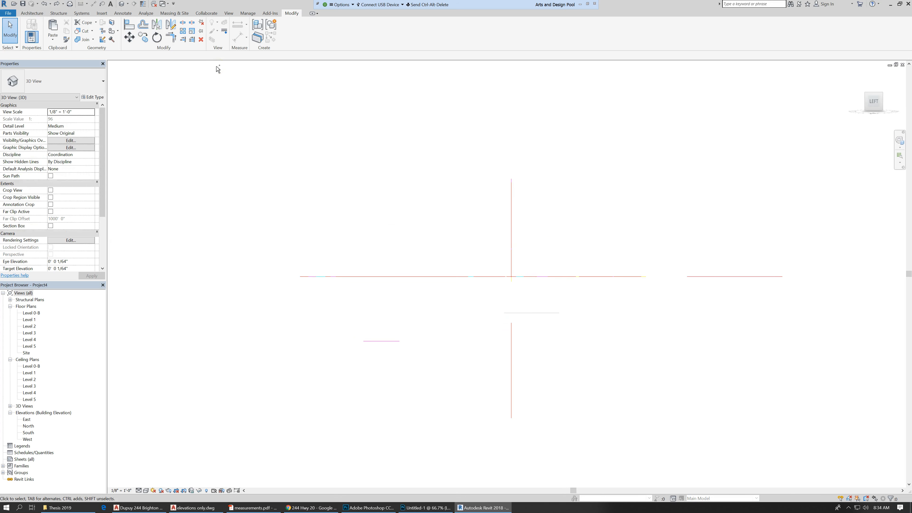
In the existing building project's {3D} Copy 1 view, window-select the whole building and copy it to the clipboard.
key("ctrl+Tab")
key("ctrl+Tab")
key("ctrl+Tab")
key("ctrl+Tab")
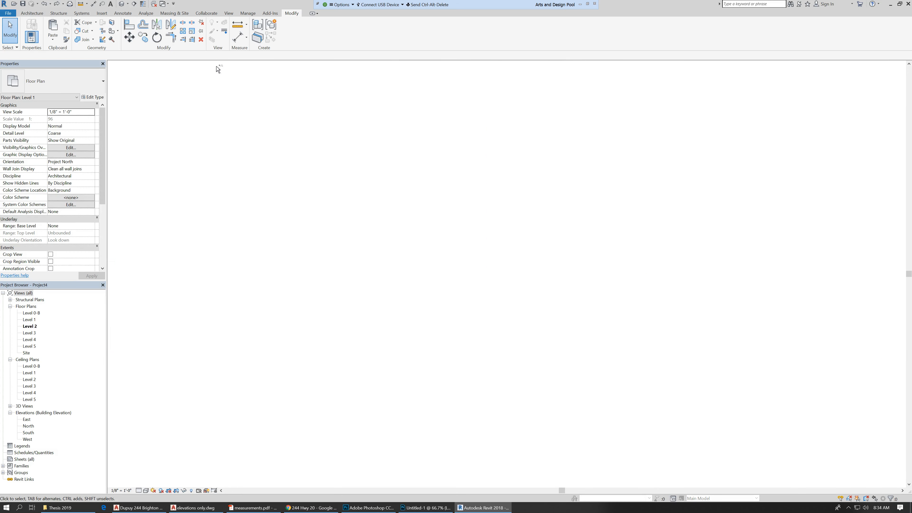
key("ctrl+Tab")
key("ctrl+Tab")
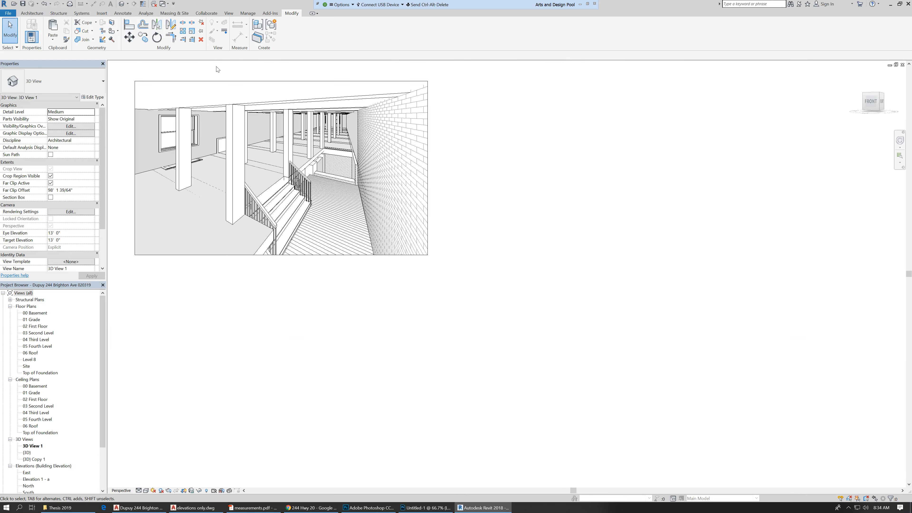
key("ctrl+Tab")
key("ctrl+Tab")
key("ctrl+Tab")
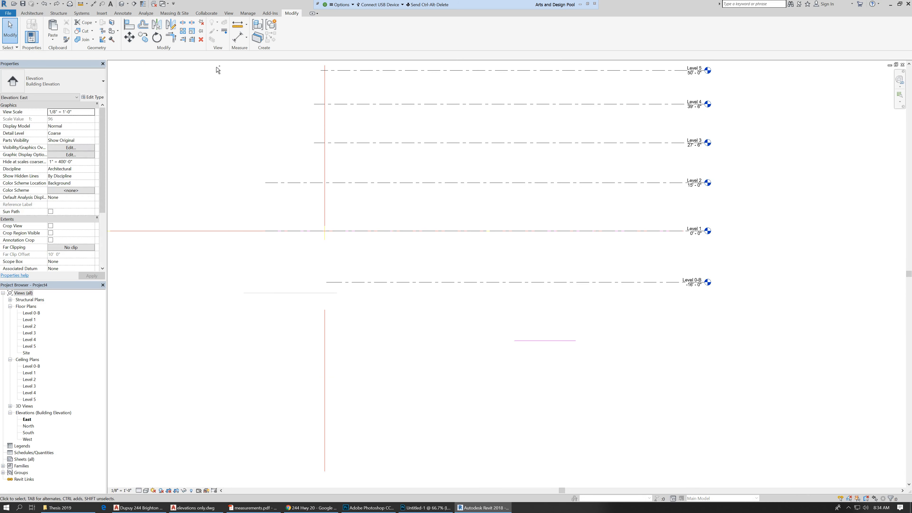
key("ctrl+Tab")
left_click_drag(202, 121, 404, 412)
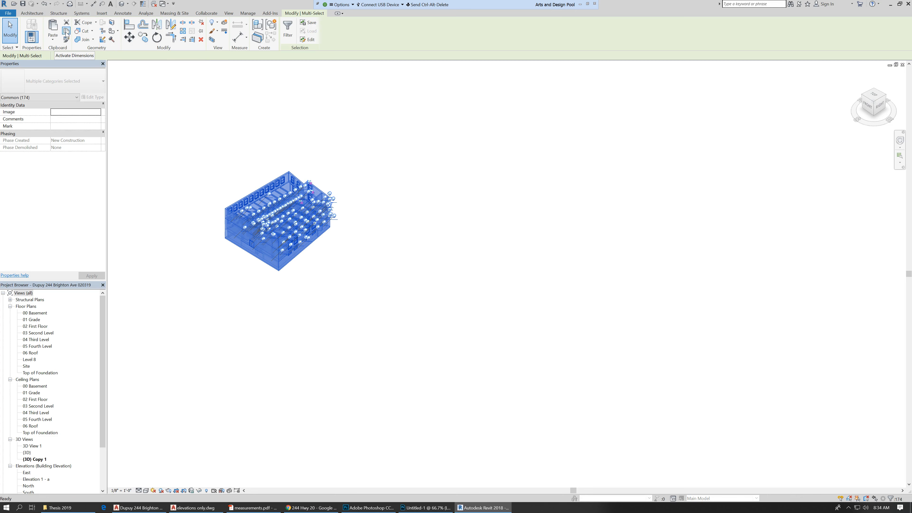
left_click(358, 245)
Paste the copied building into the new project's South elevation, aligned to selected level Level 0-B.
key("ctrl+Tab")
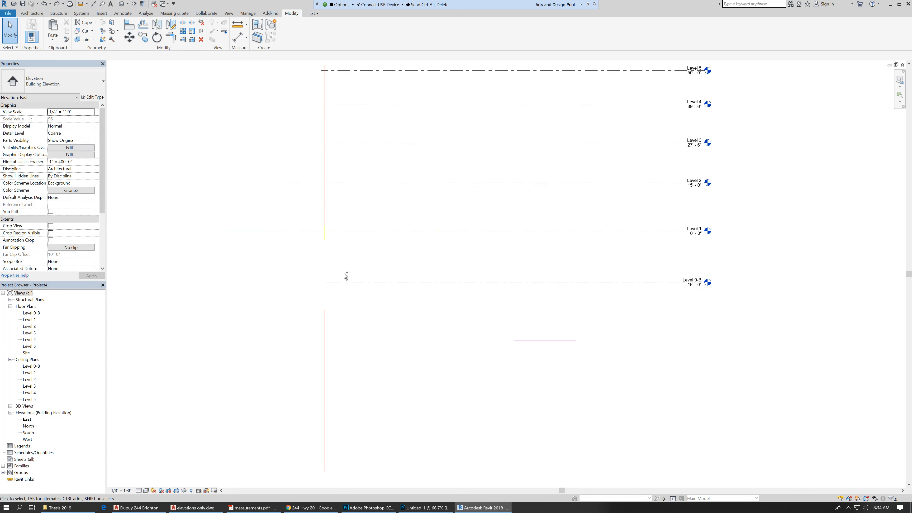
key("ctrl+Tab")
key("ctrl+Tab")
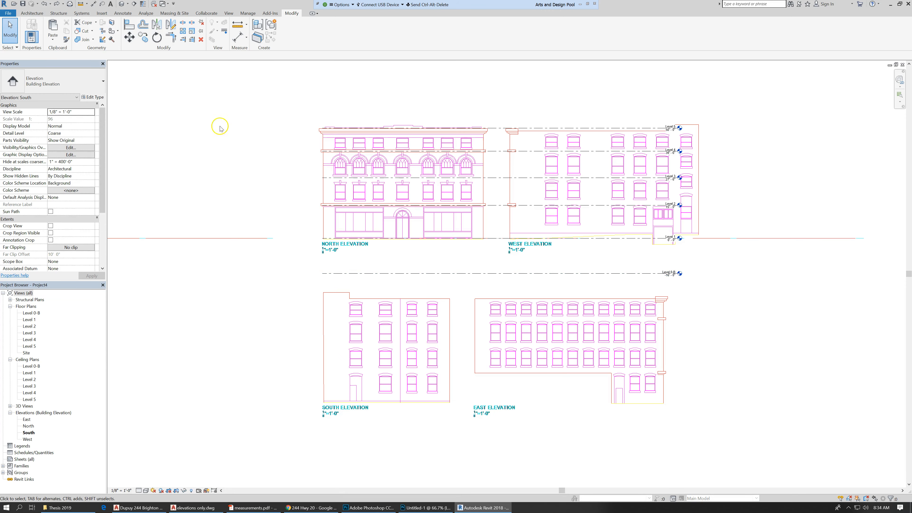
left_click(53, 37)
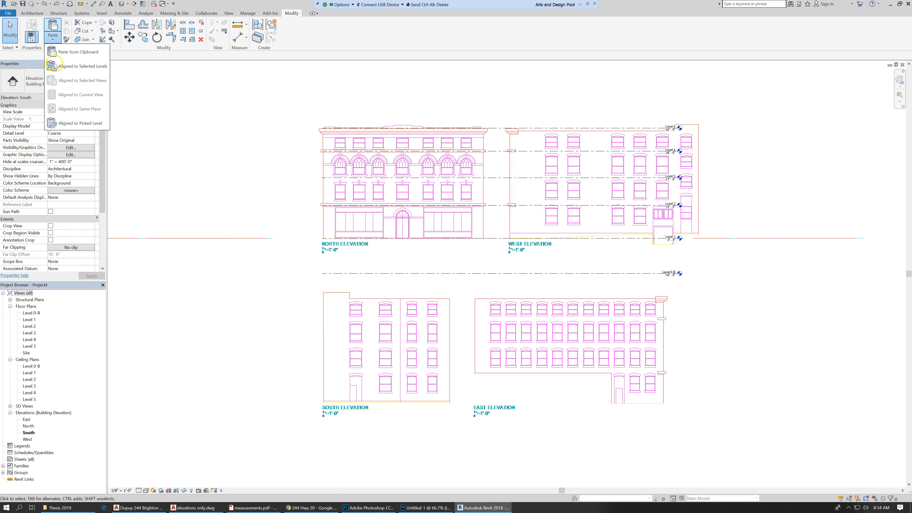
left_click(84, 67)
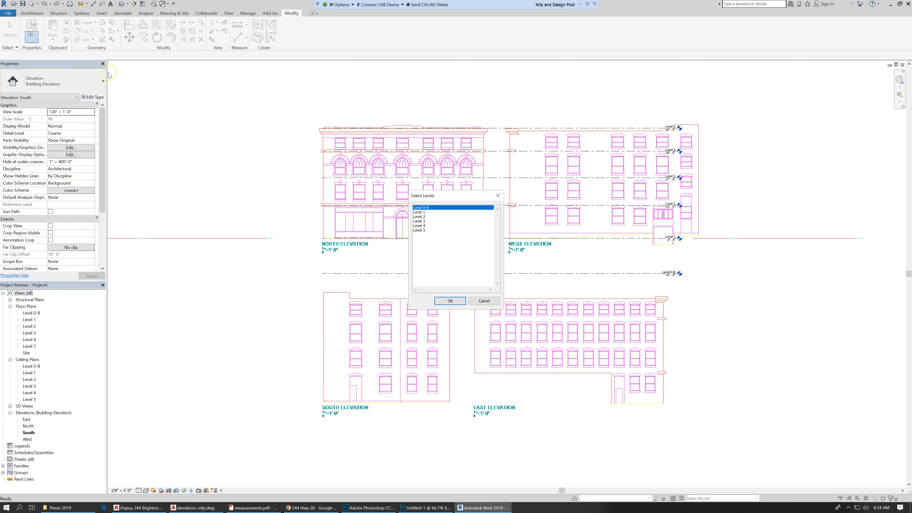
left_click(450, 301)
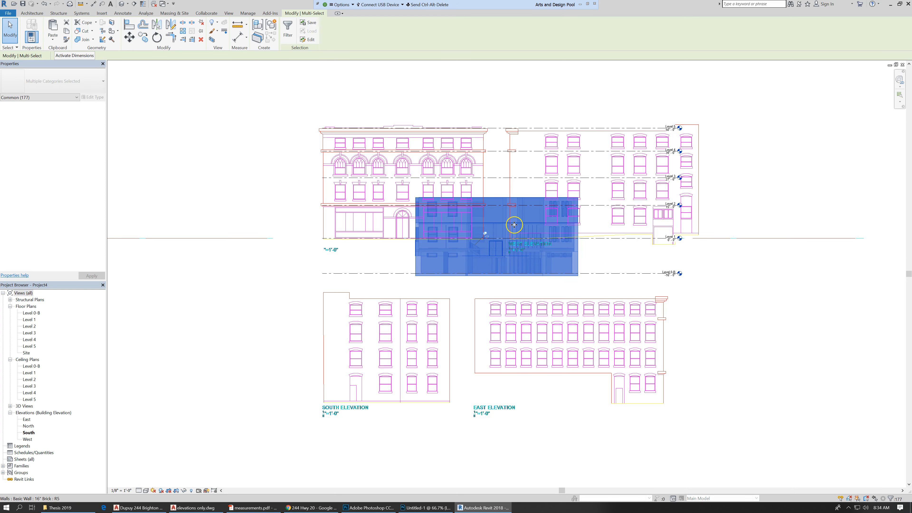
scroll(515, 224, "up", 3)
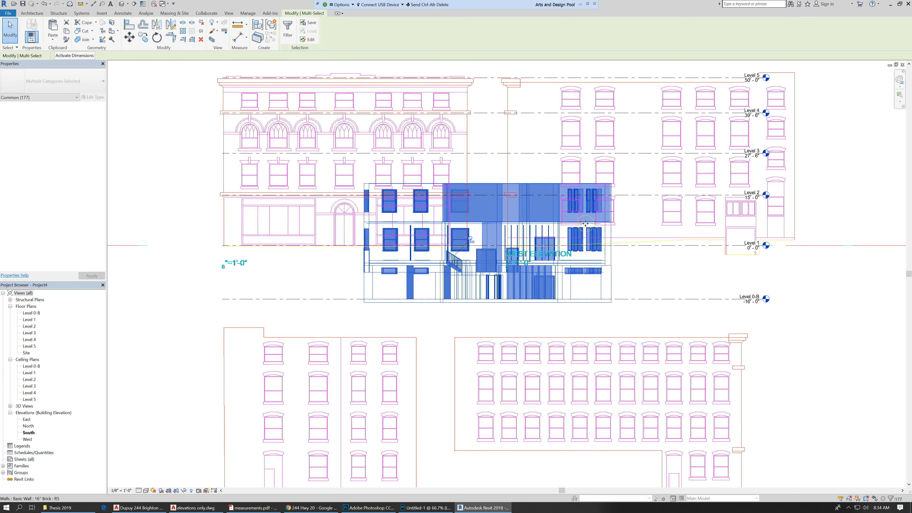